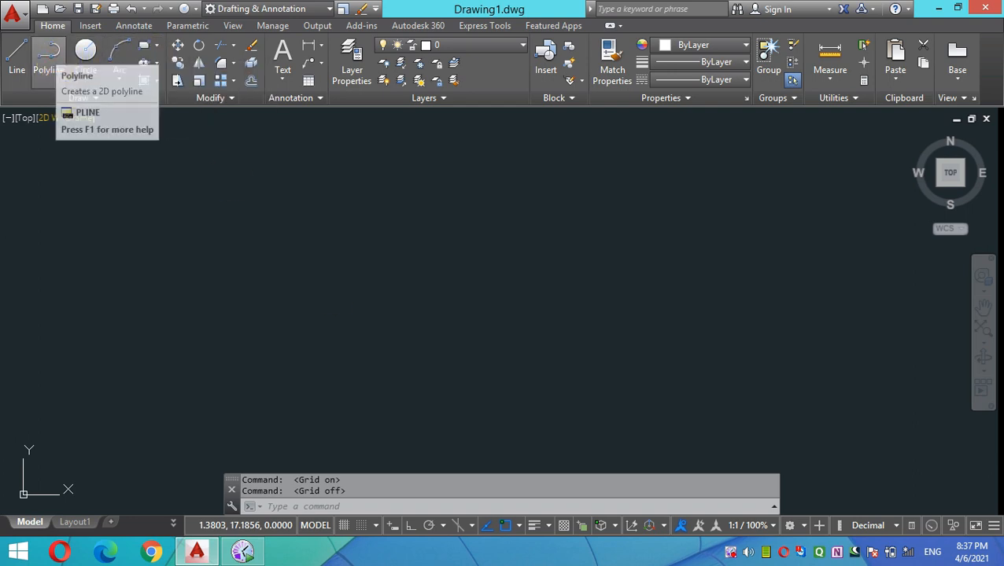
Step: Draw a triangle as one polyline, from the apex through both base corners and back to the apex
left_click(48, 59)
left_click(276, 194)
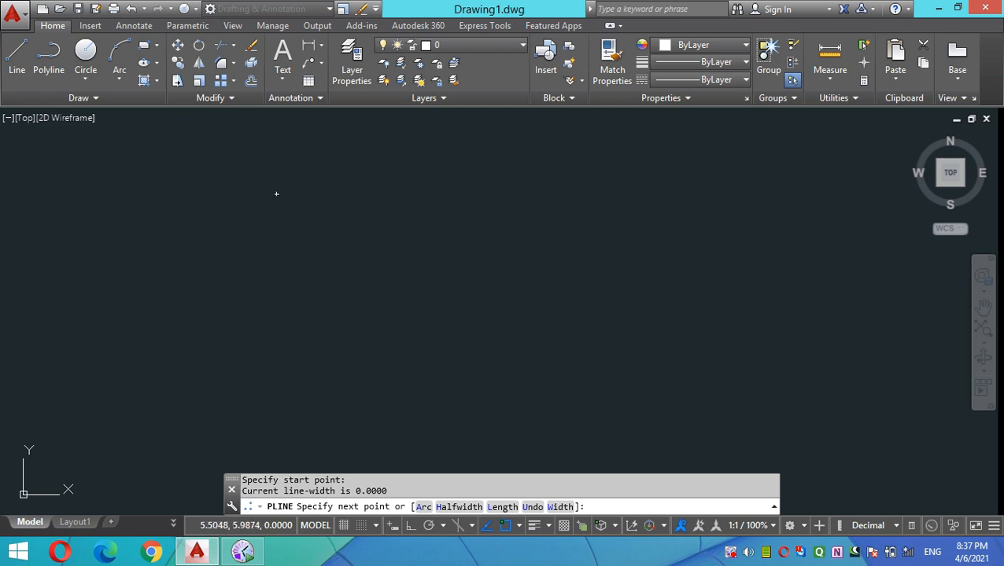
left_click(139, 369)
left_click(386, 365)
left_click(276, 194)
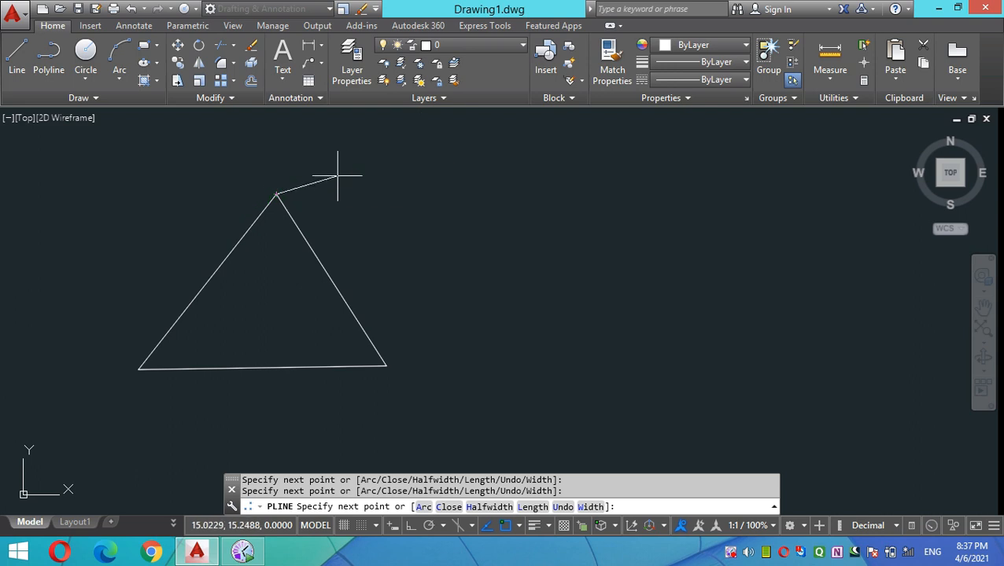
key("Return")
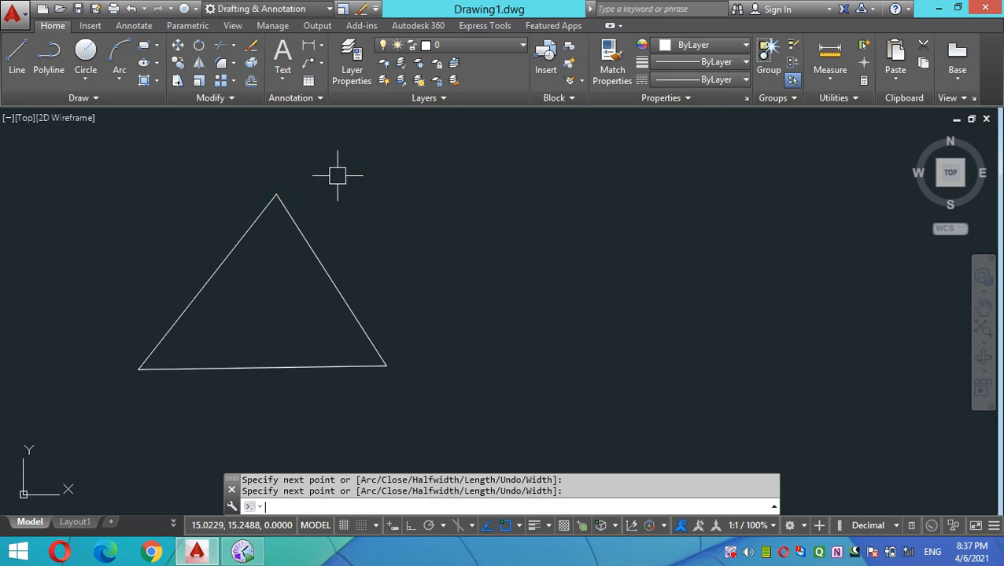
Step: Draw a circle with a radius of about 1.97 centred on the triangle's lower-left corner
left_click(85, 52)
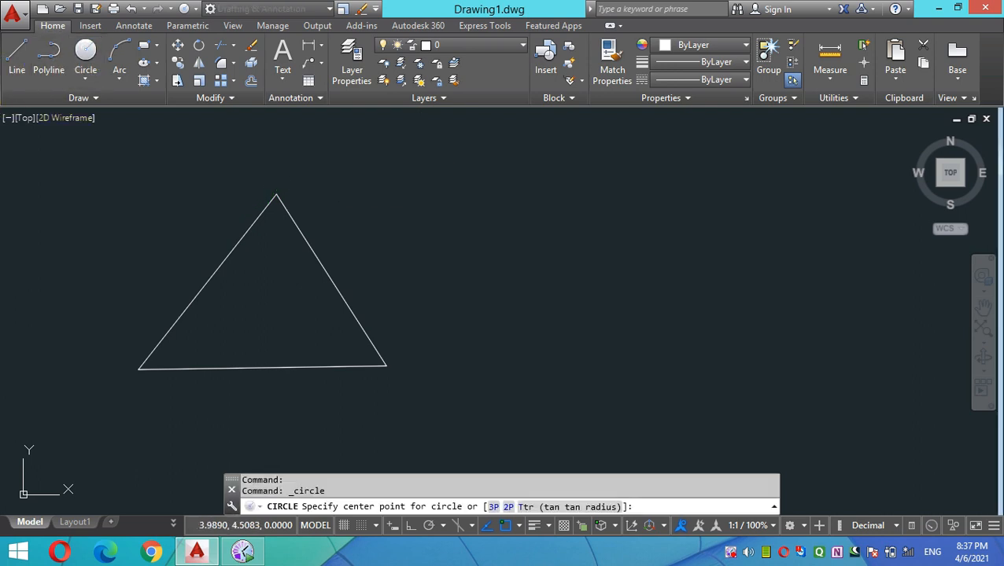
left_click(139, 367)
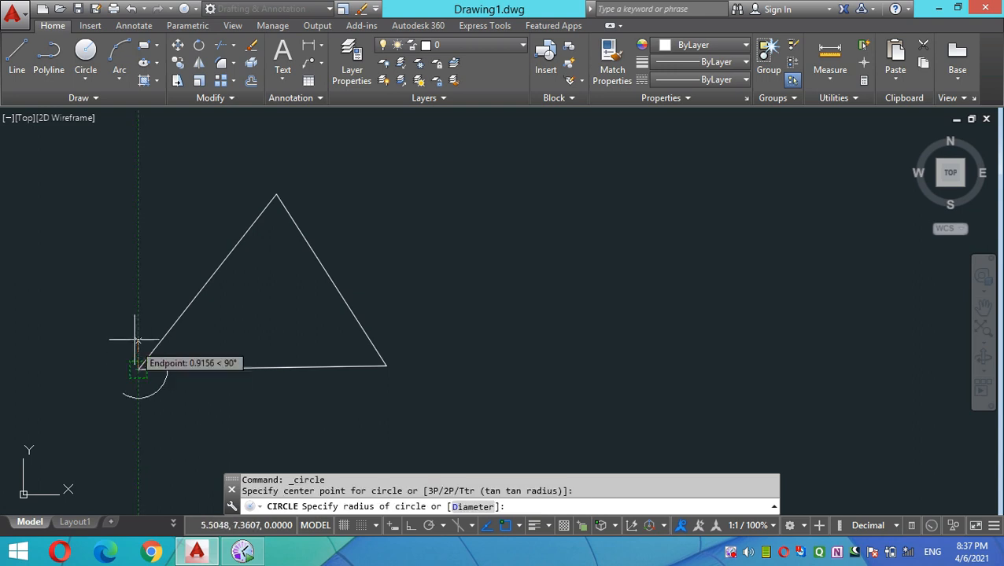
left_click(178, 376)
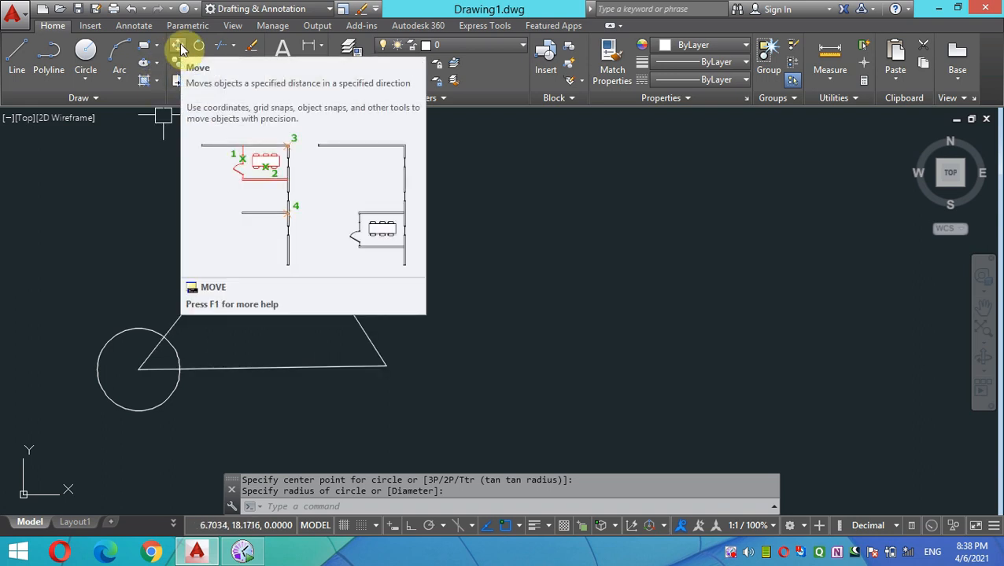
Step: Move the circle from the triangle's lower-left corner to its apex, using the circle's centre as base point
left_click(178, 47)
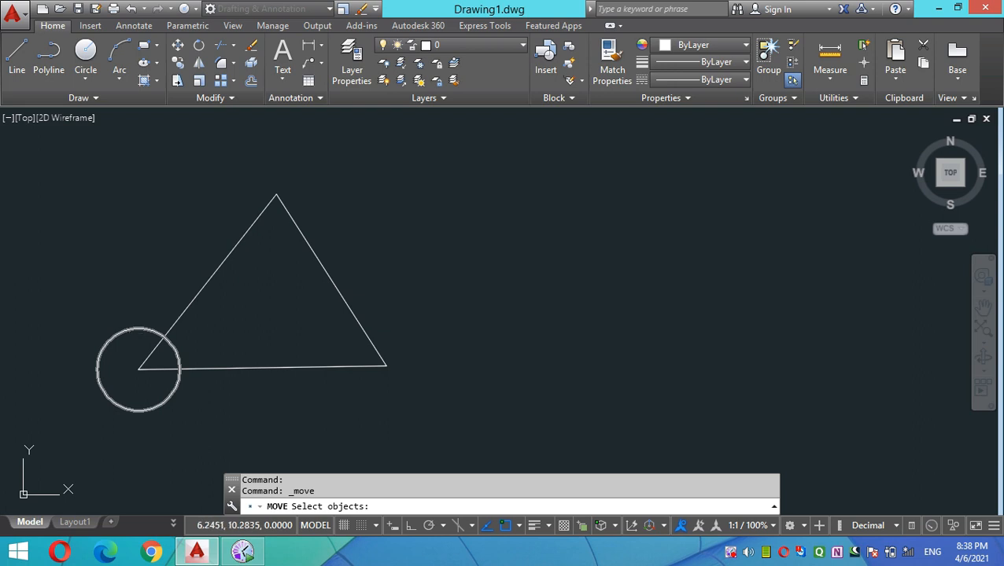
left_click(137, 331)
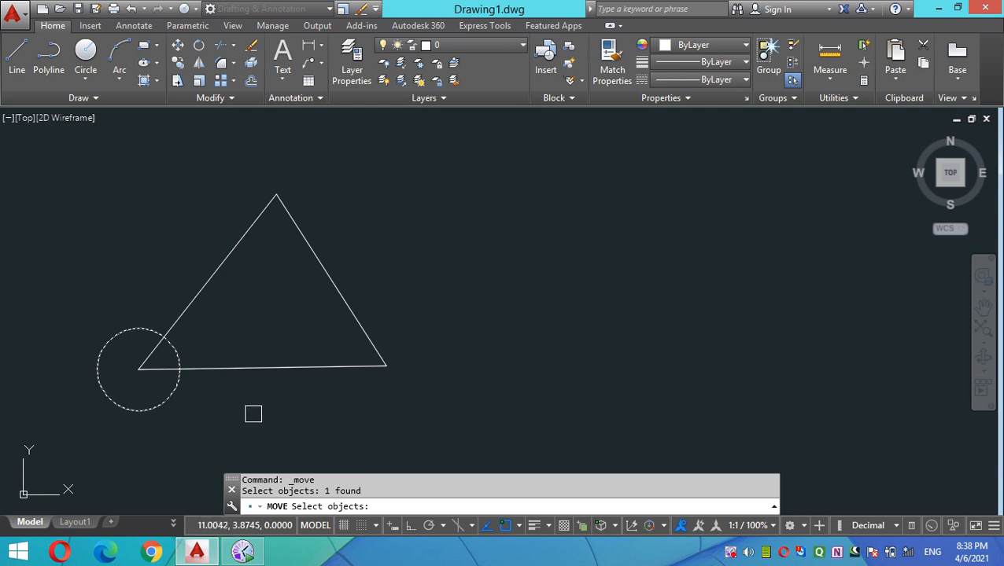
key("Return")
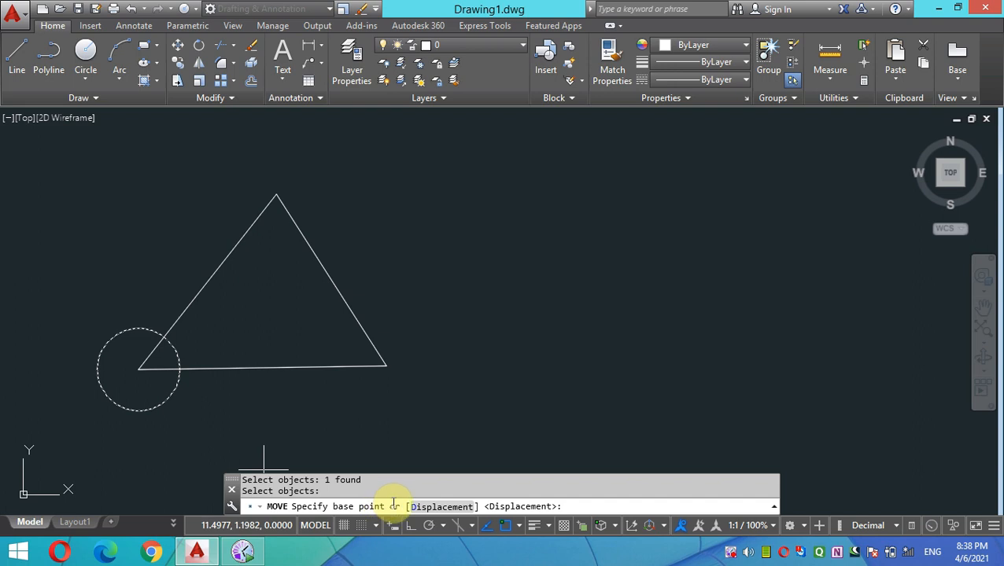
left_click(138, 368)
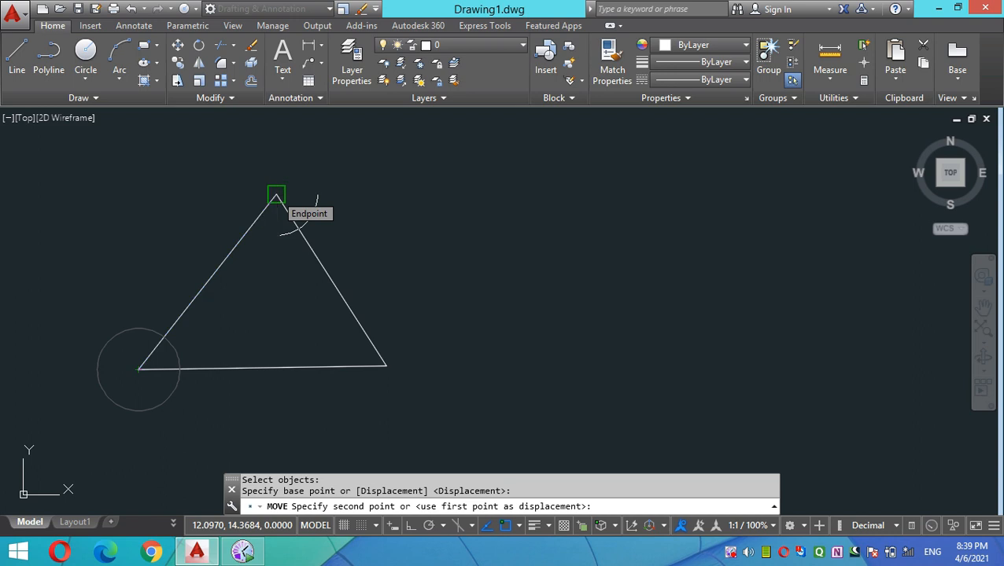
left_click(276, 194)
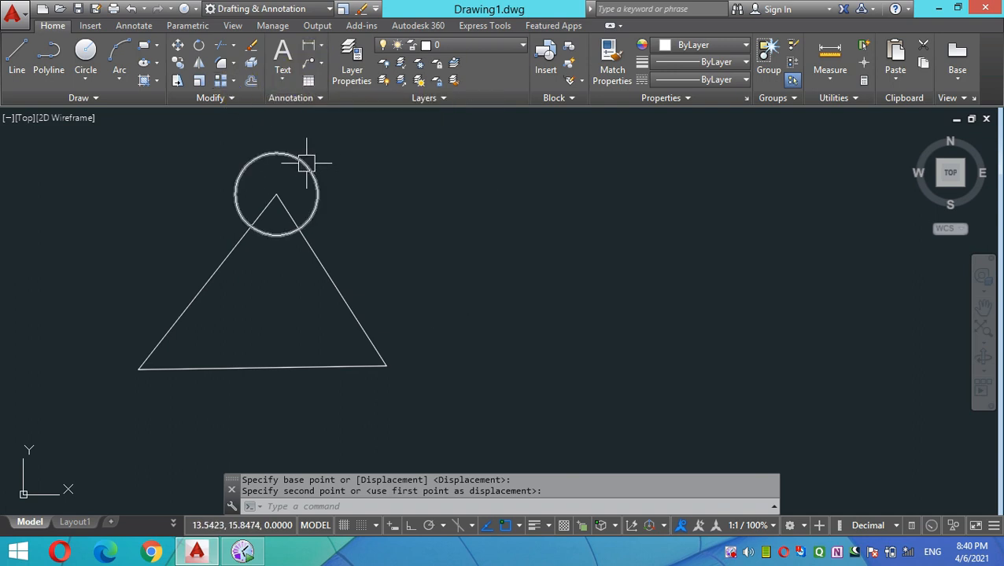
Step: Draw a second, smaller circle in the empty area to the right of the triangle
left_click(84, 51)
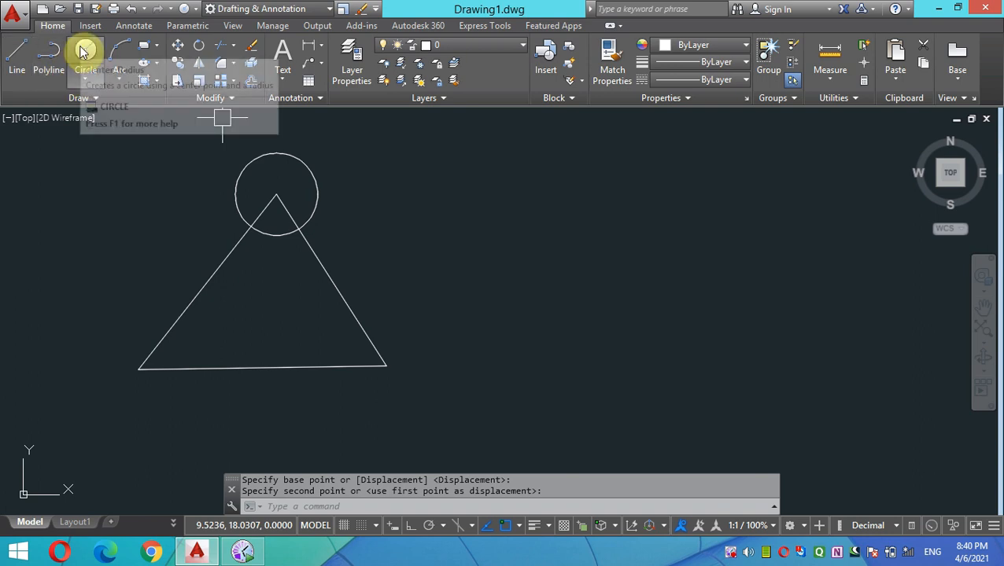
left_click(605, 248)
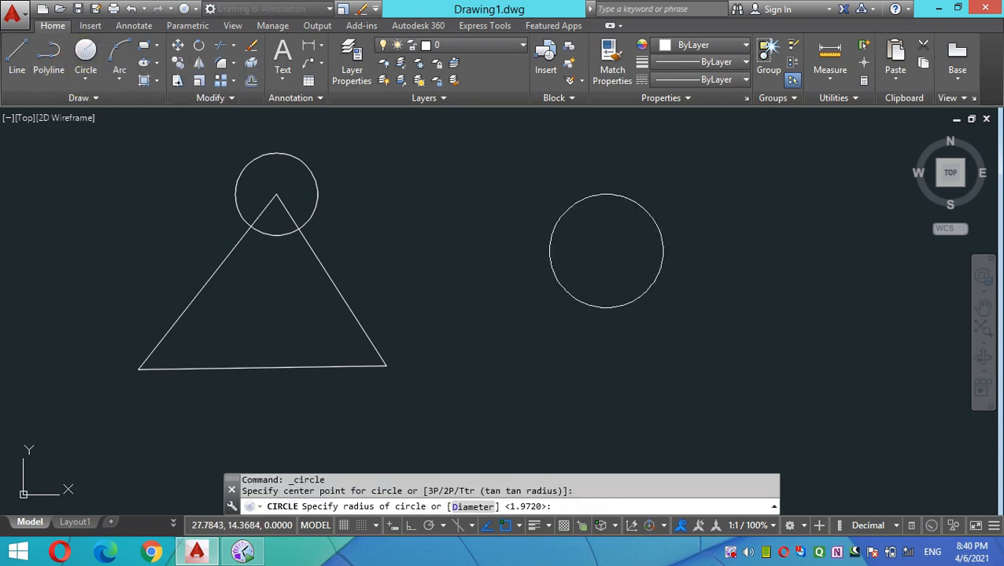
left_click(601, 225)
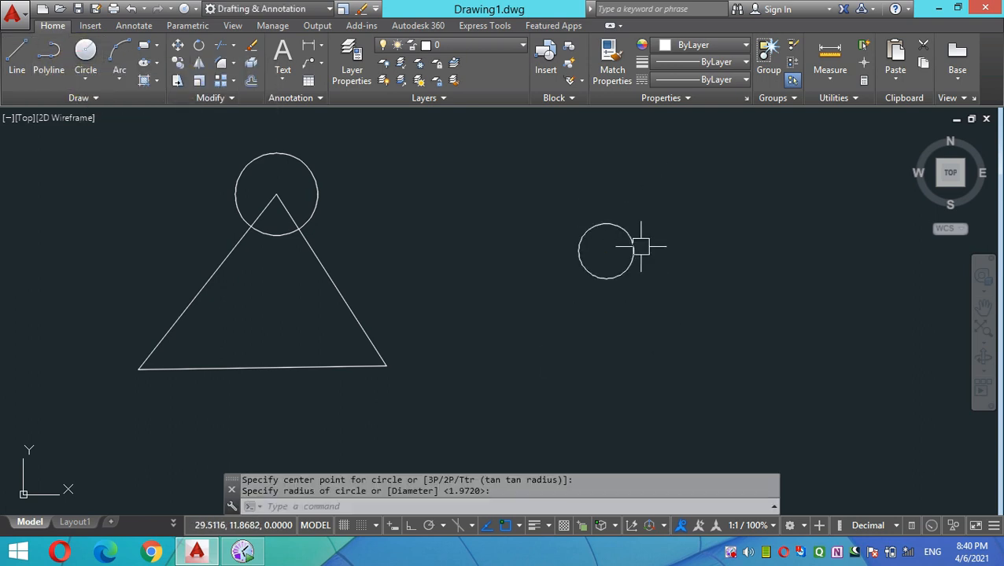
Step: Move the smaller circle by its centre onto the triangle's lower-right corner
scroll(621, 244, "up", 5)
scroll(554, 277, "down", 4)
scroll(543, 287, "up", 1)
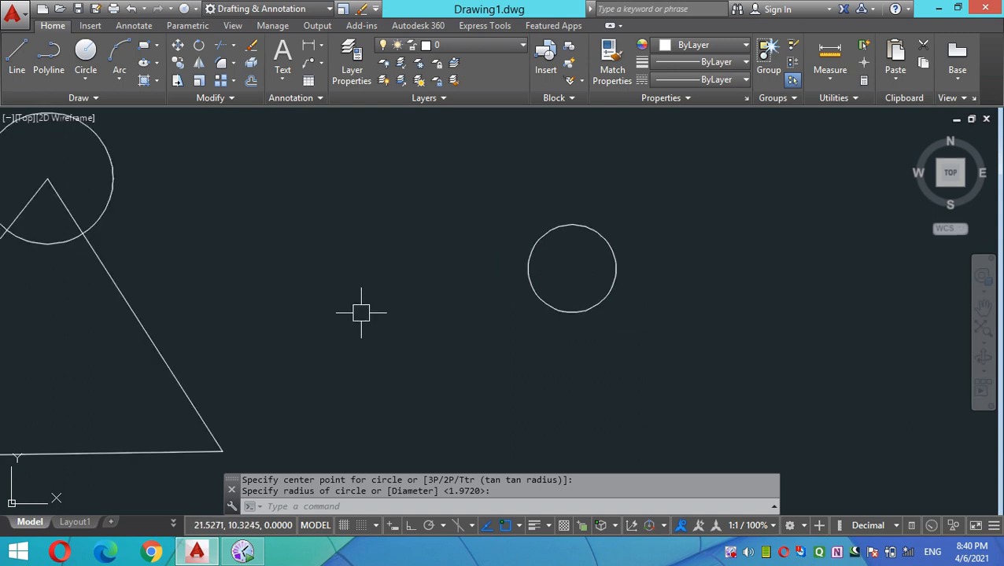
mouse_move(361, 313)
middle_mouse_down()
mouse_move(689, 167)
mouse_move(676, 197)
mouse_move(576, 305)
mouse_move(577, 281)
middle_mouse_up()
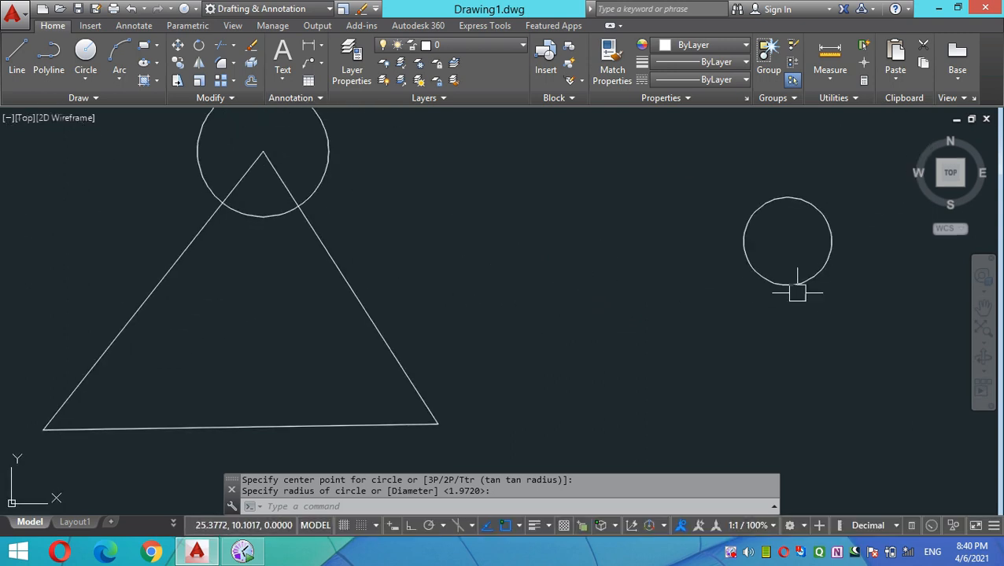
left_click(177, 49)
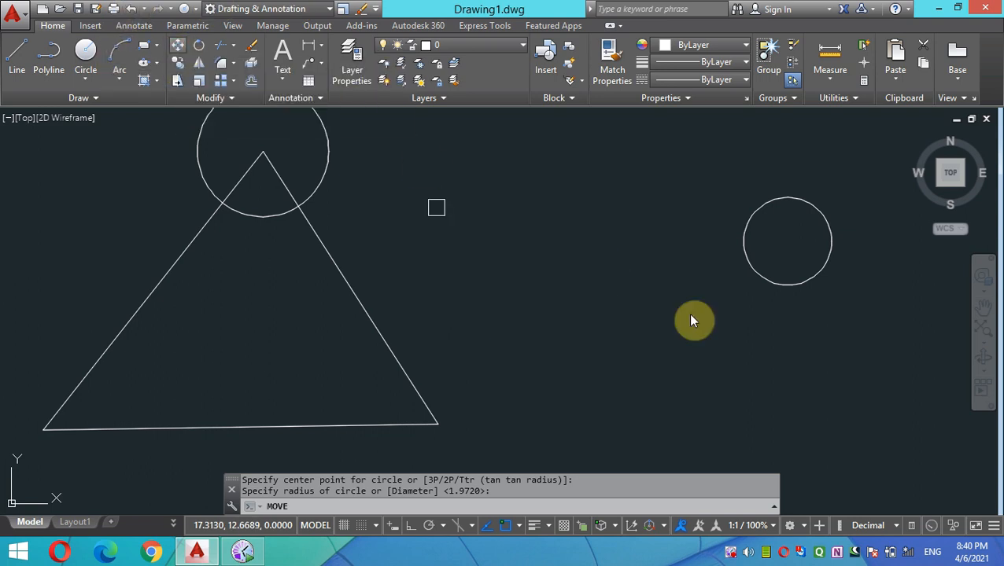
left_click(765, 275)
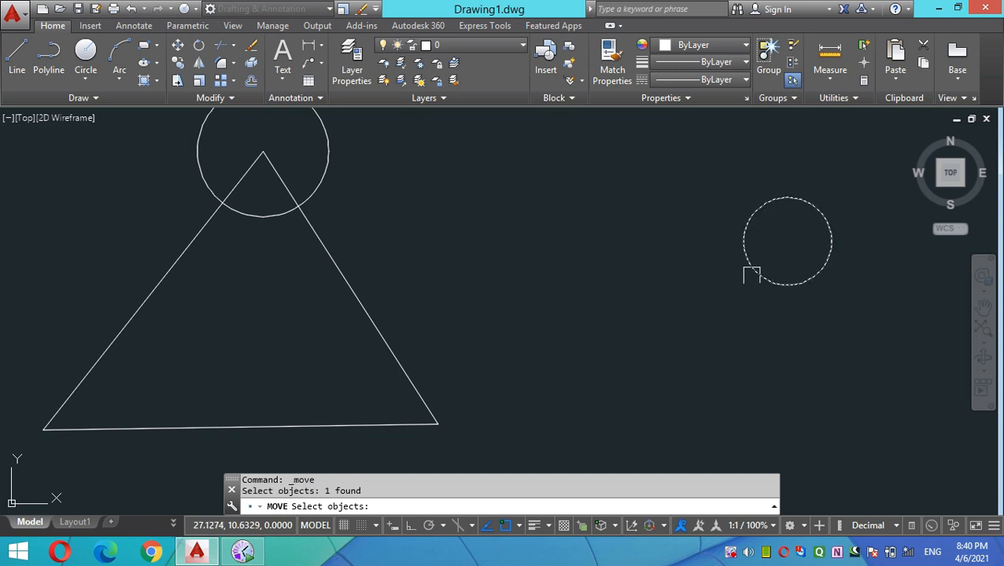
key("Return")
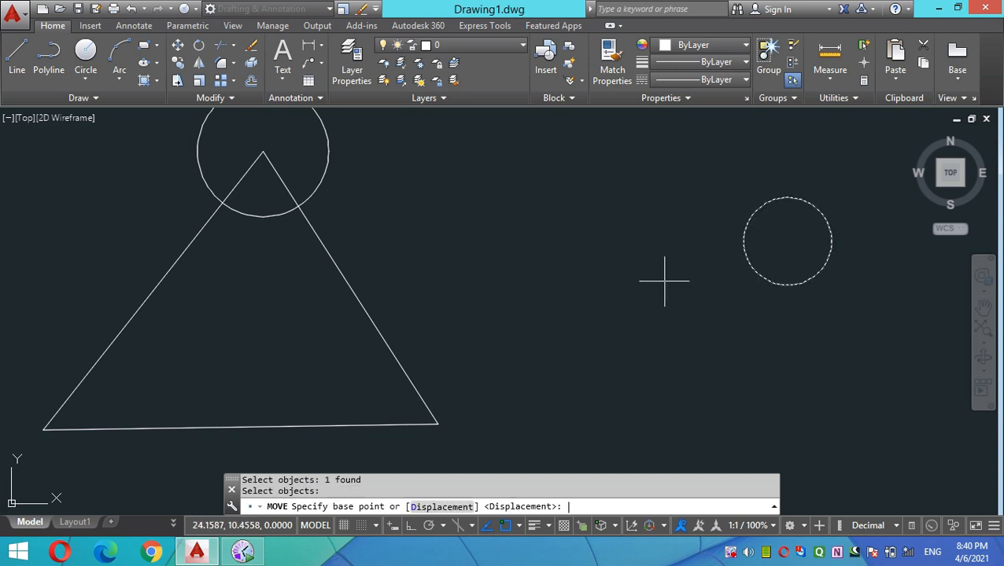
left_click(787, 242)
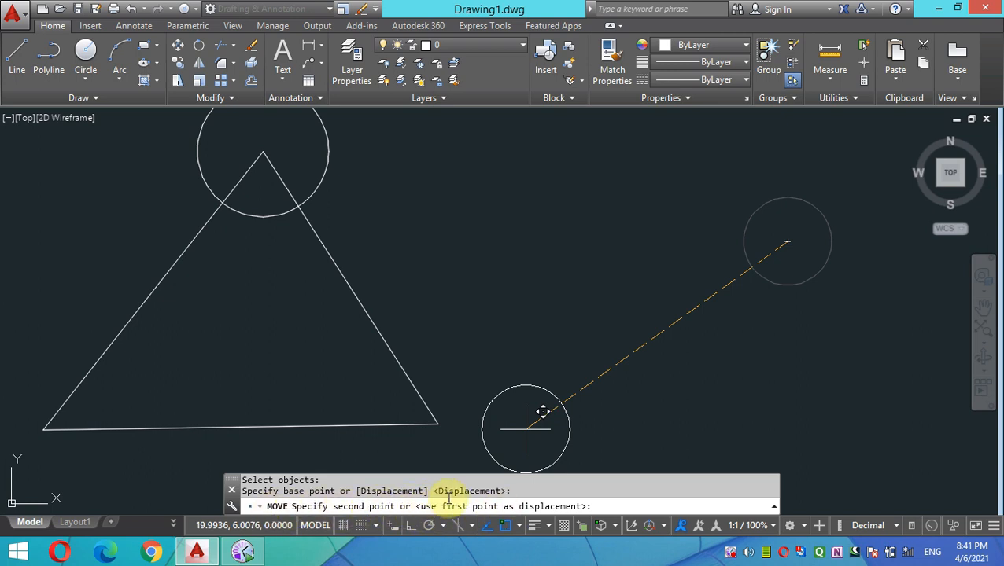
left_click(439, 424)
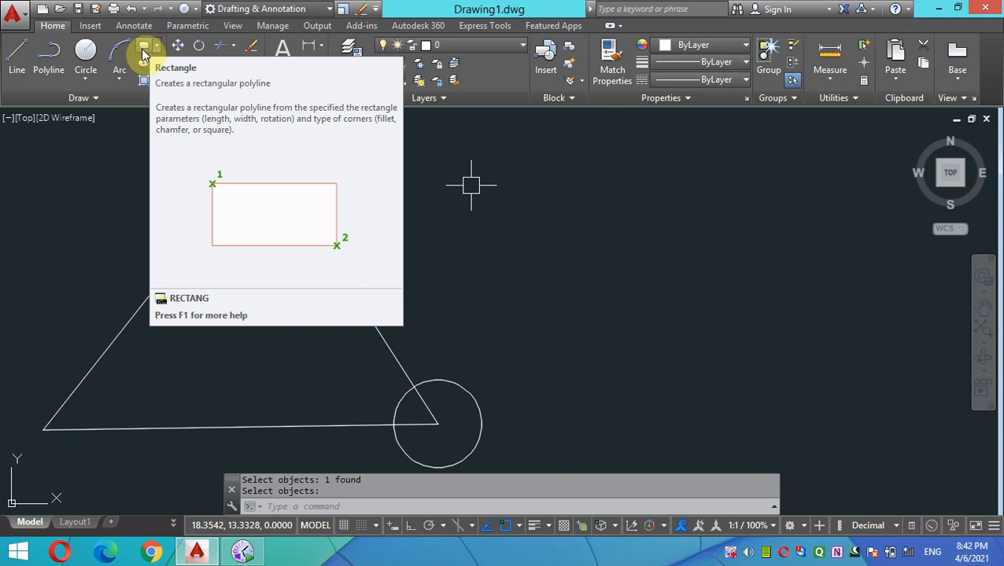
Step: Draw a small horizontal rectangle in the empty area to the right of the triangle
left_click(144, 47)
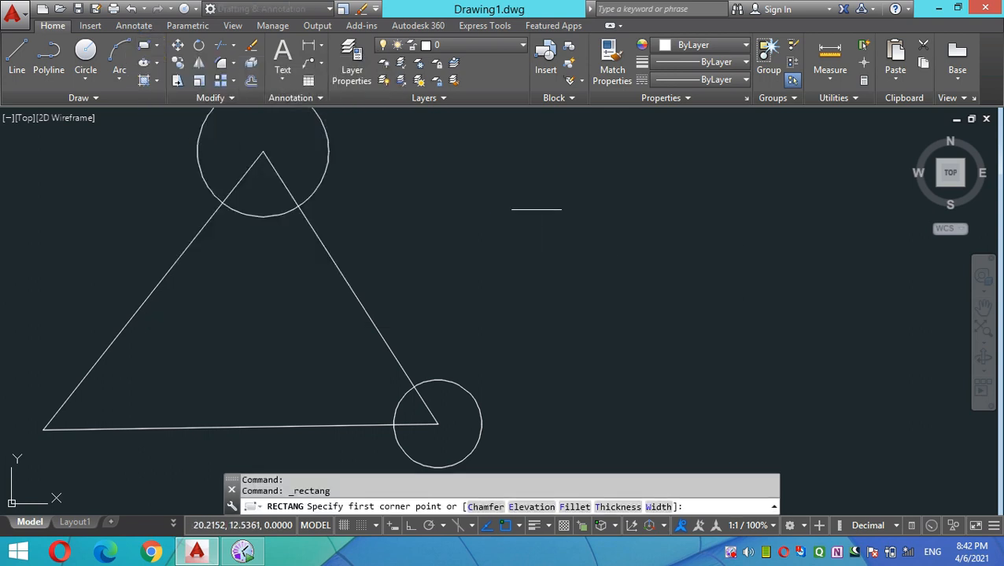
left_click(541, 206)
left_click(658, 245)
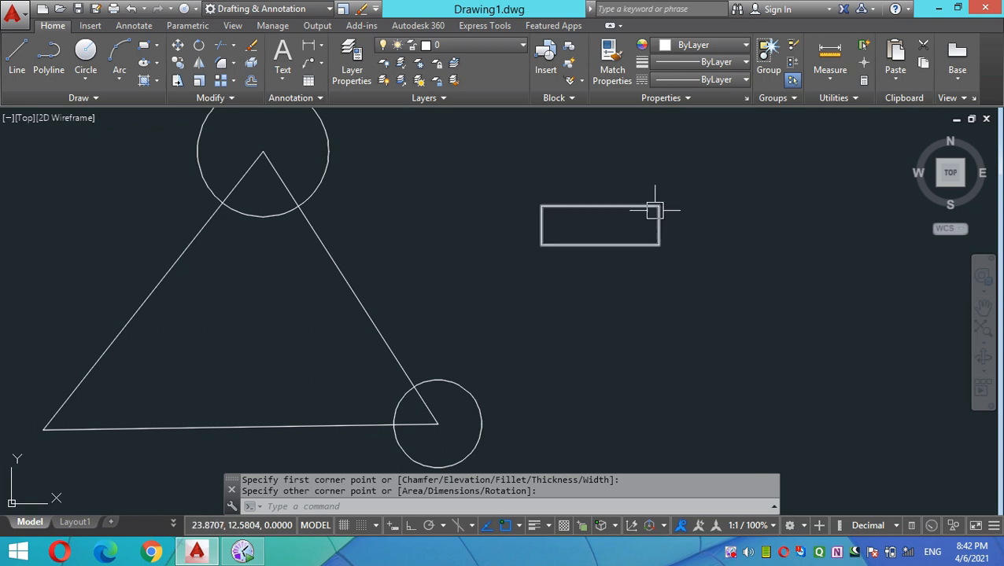
Step: Move the rectangle by its upper-right corner onto the triangle's lower-left corner
middle_click_drag(284, 354, 453, 325)
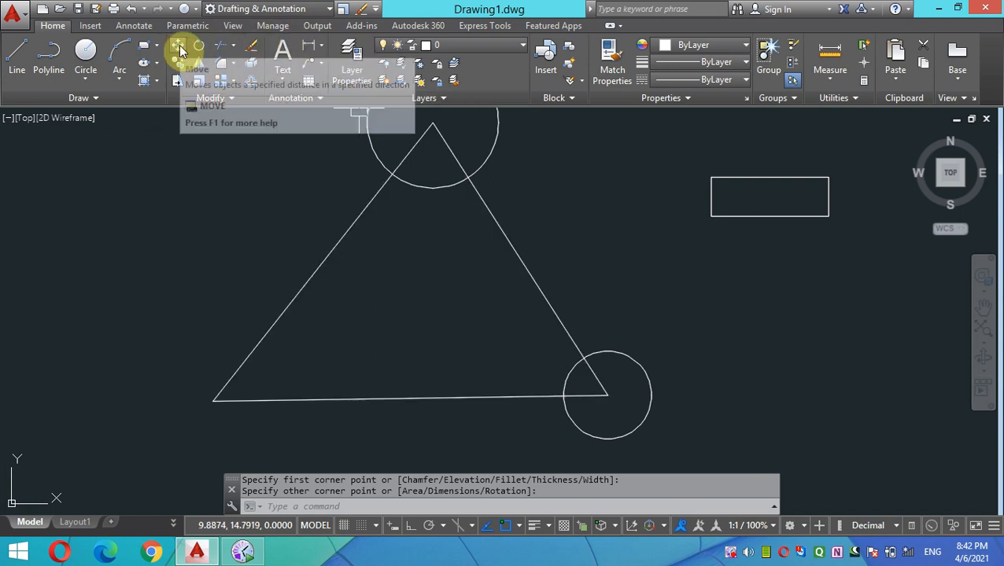
left_click(178, 46)
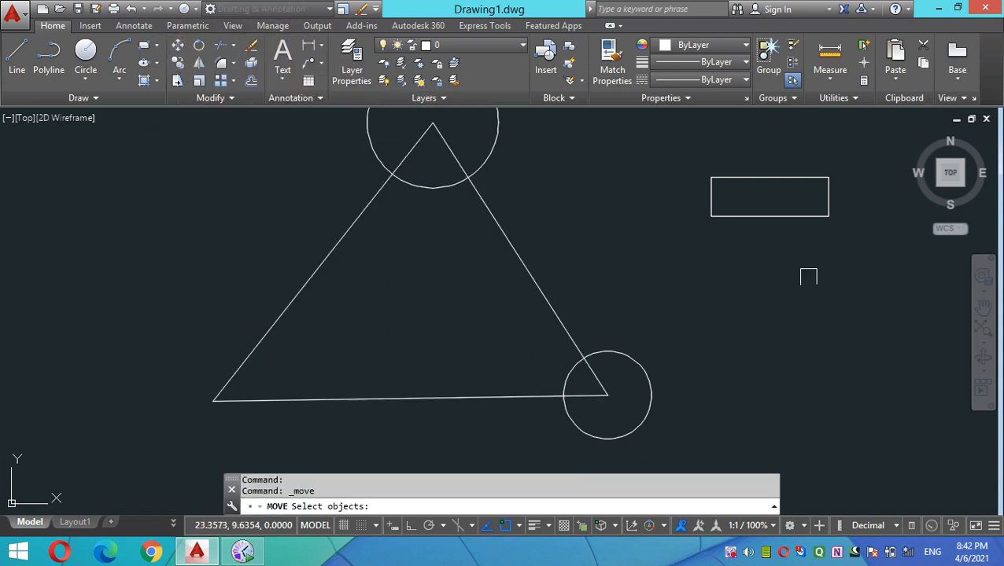
left_click(801, 215)
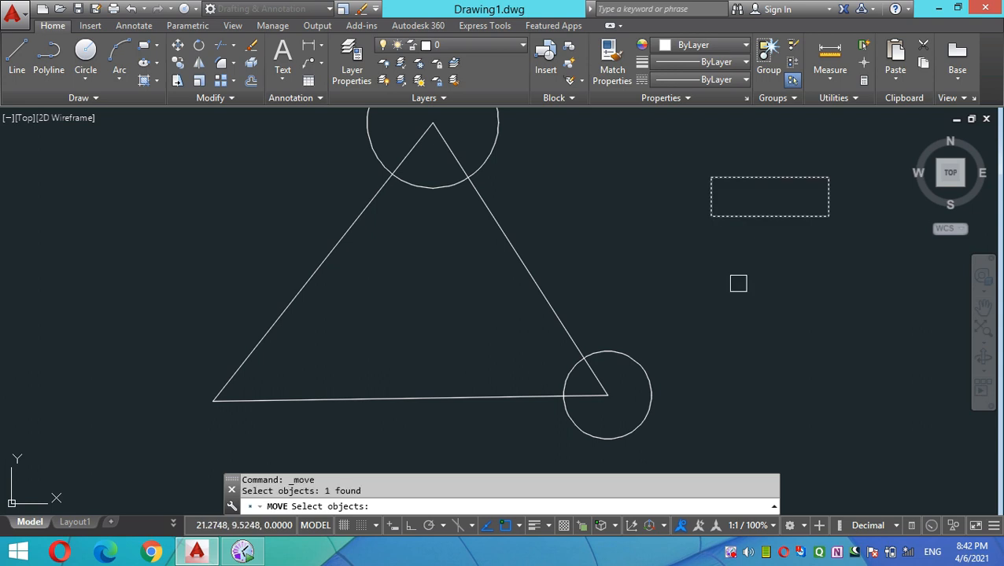
key("Return")
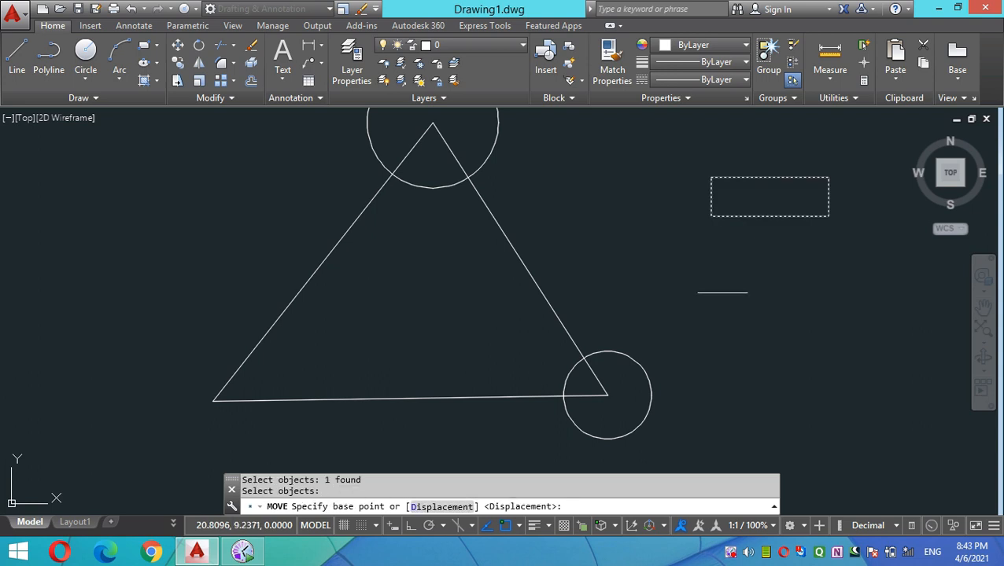
left_click(828, 178)
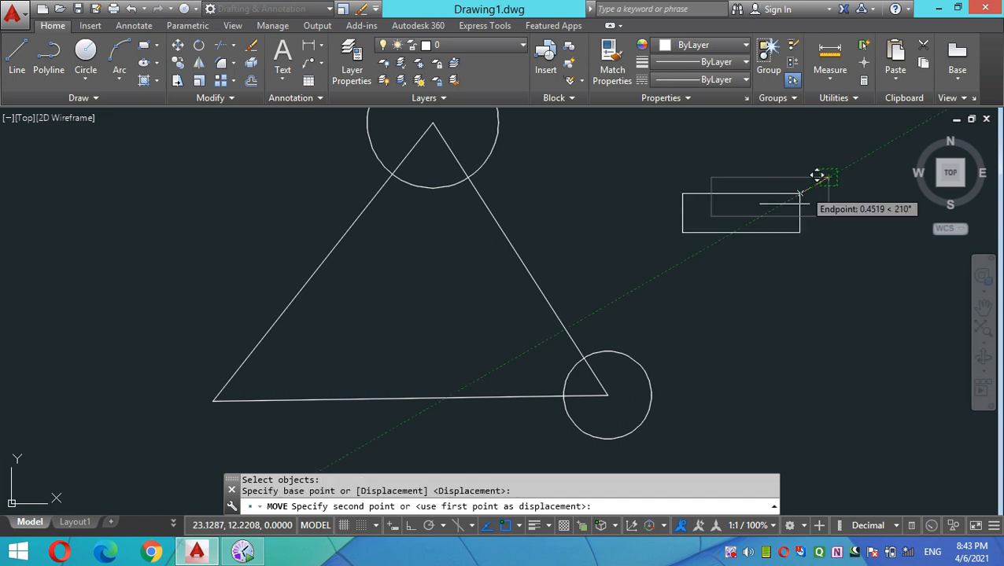
left_click(212, 401)
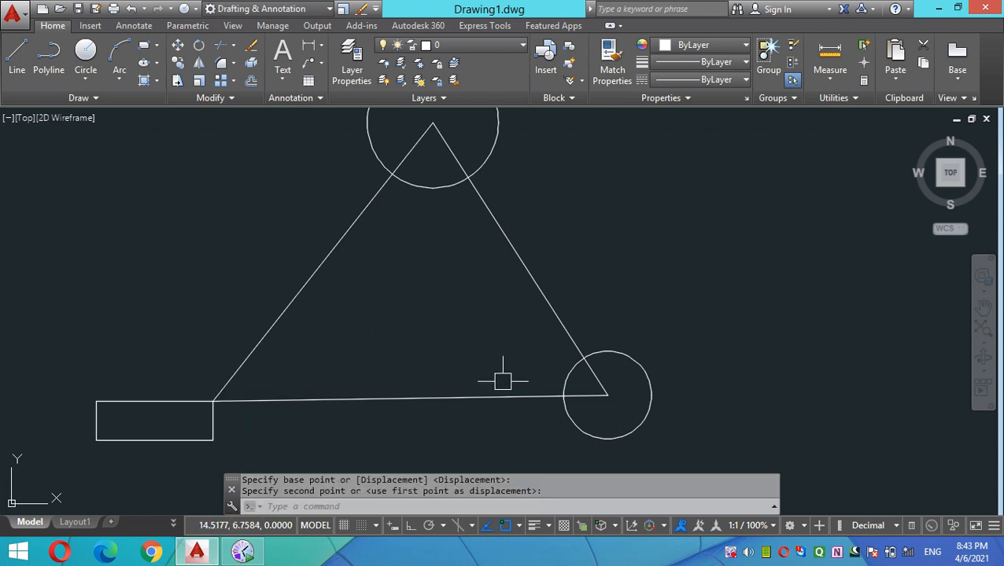
Step: Erase the rectangle and the large circle at the triangle's apex
scroll(472, 370, "down", 2)
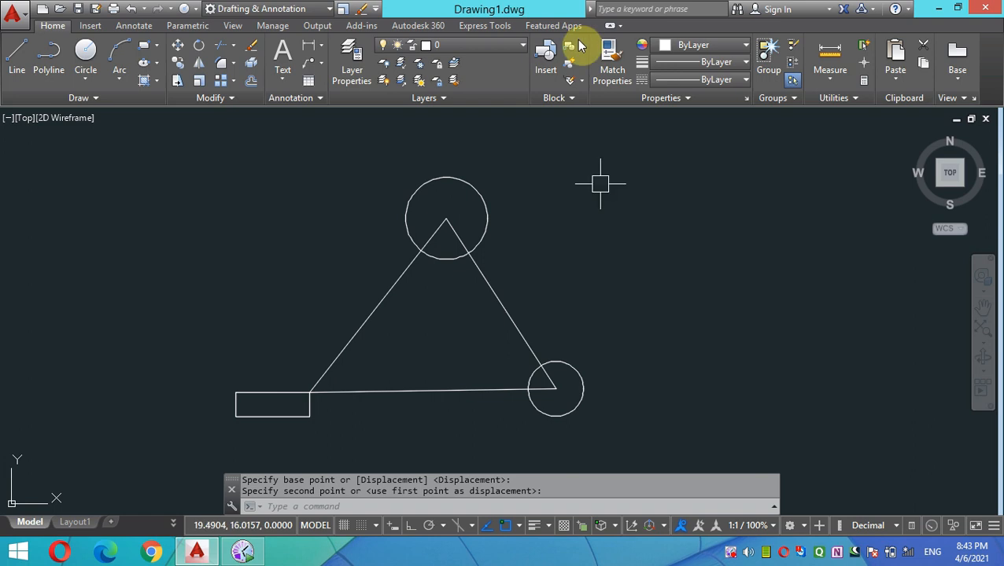
left_click(252, 46)
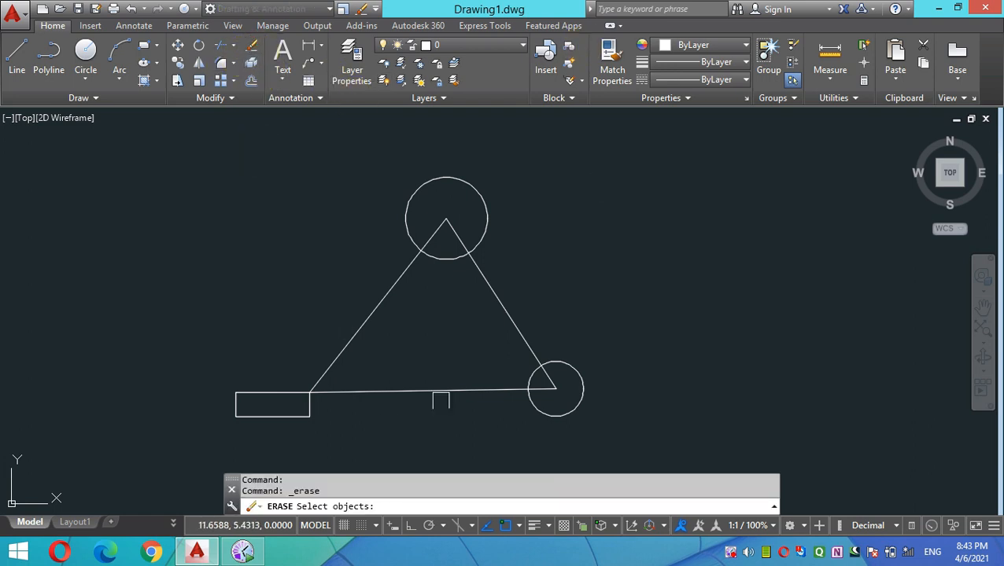
left_click(254, 386)
left_click(485, 226)
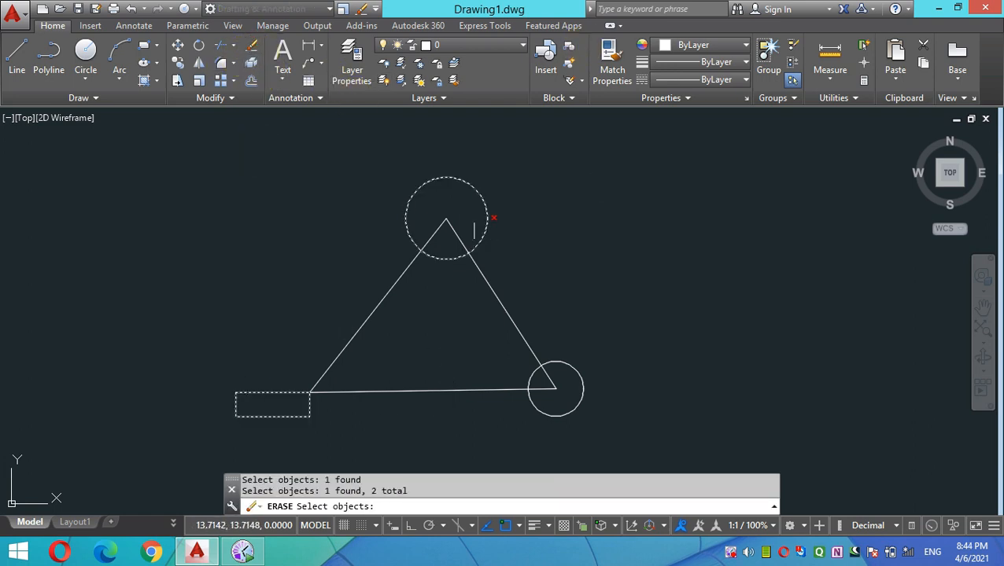
key("Return")
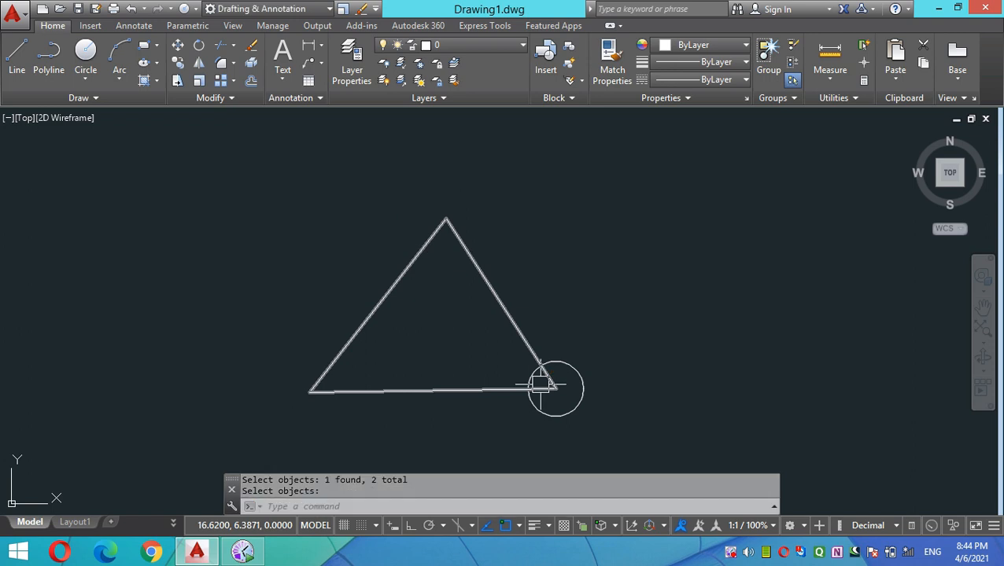
Step: Copy the circle by its centre from the triangle's lower-right corner onto the apex and the lower-left corner
scroll(575, 387, "up", 2)
scroll(568, 387, "down", 2)
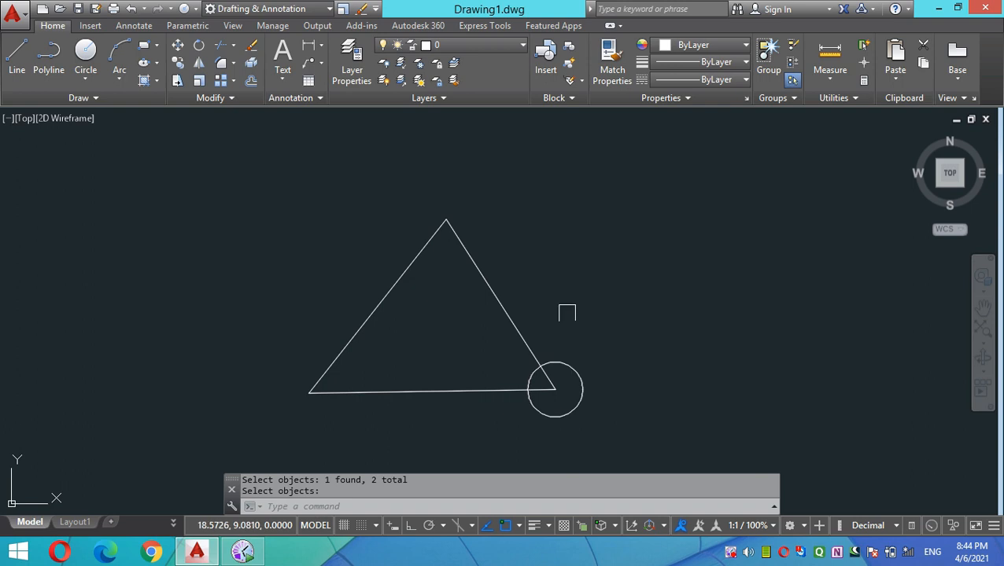
left_click(185, 63)
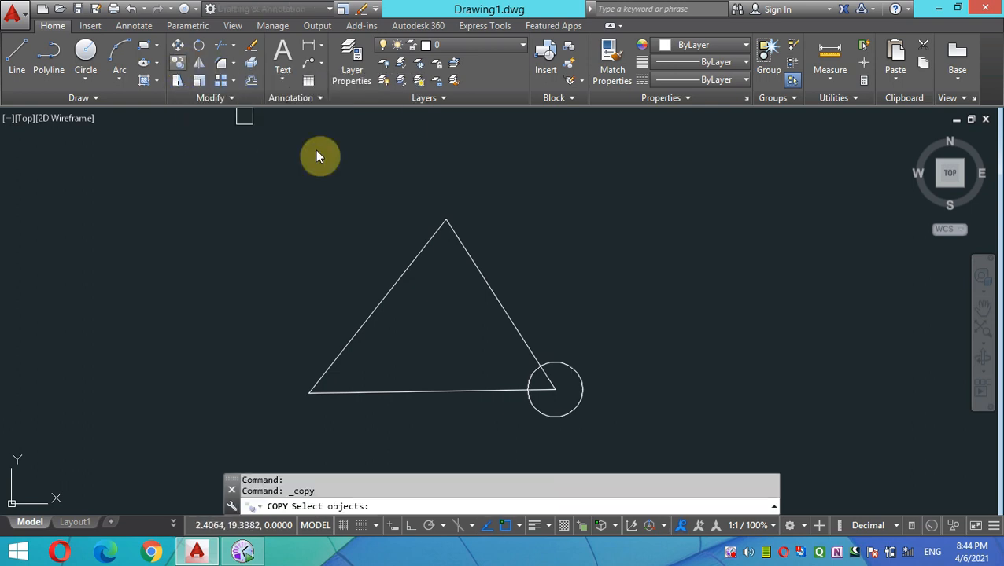
left_click(579, 384)
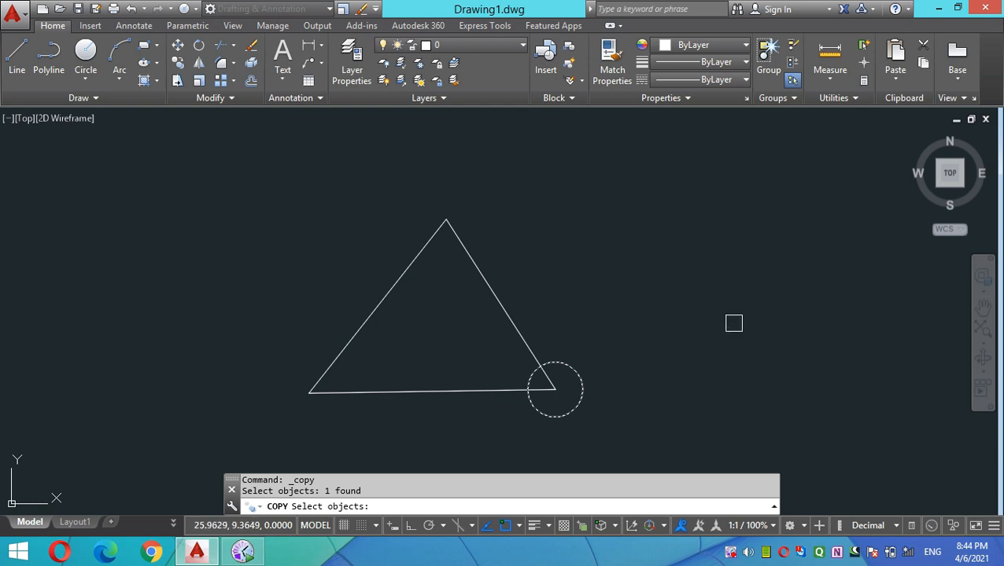
key("Return")
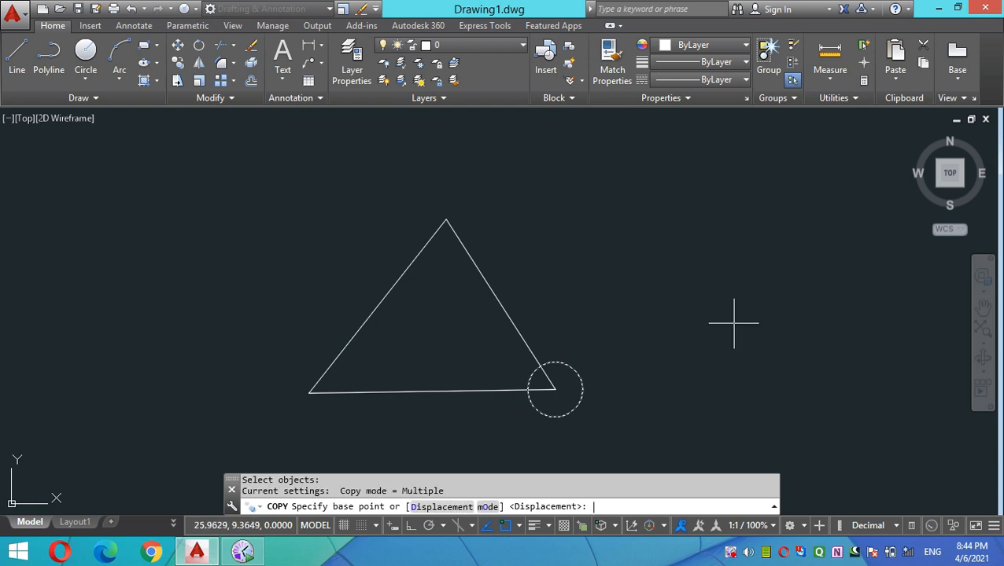
left_click(555, 387)
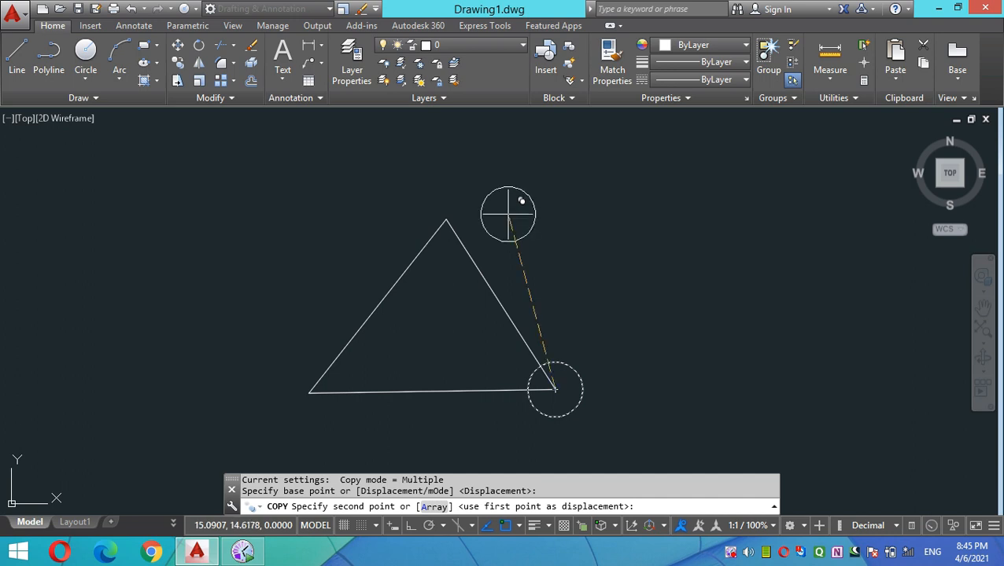
left_click(445, 221)
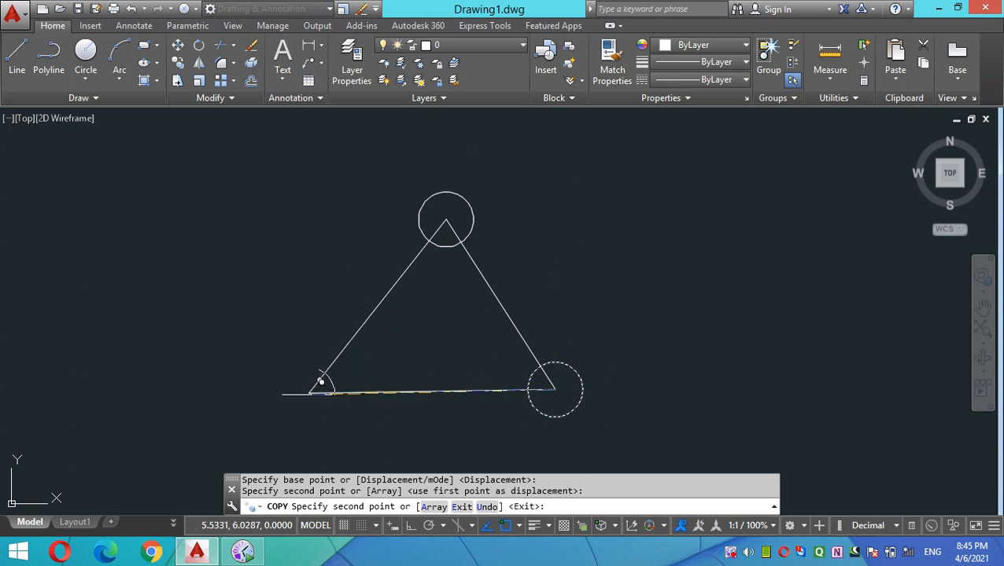
left_click(308, 392)
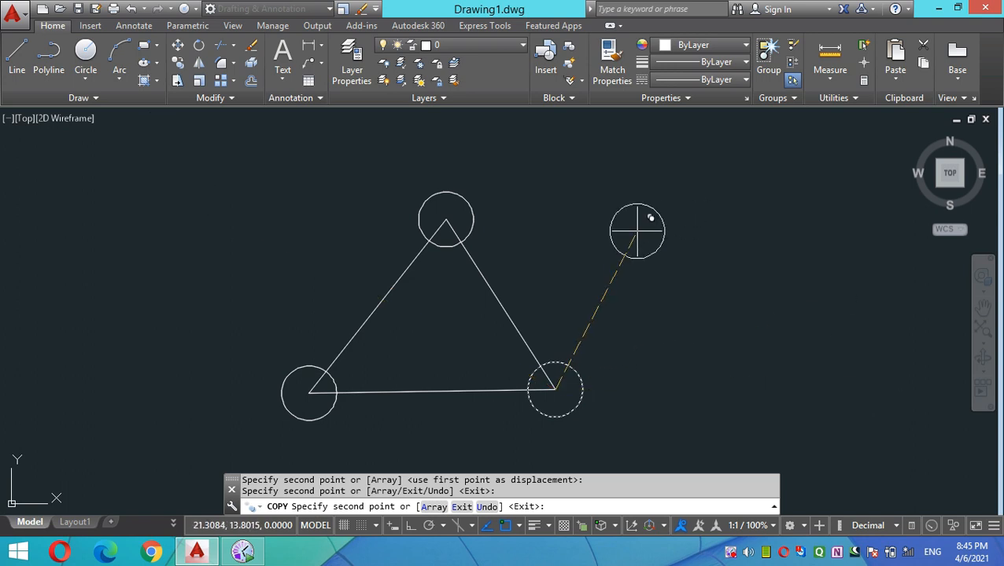
key("Escape")
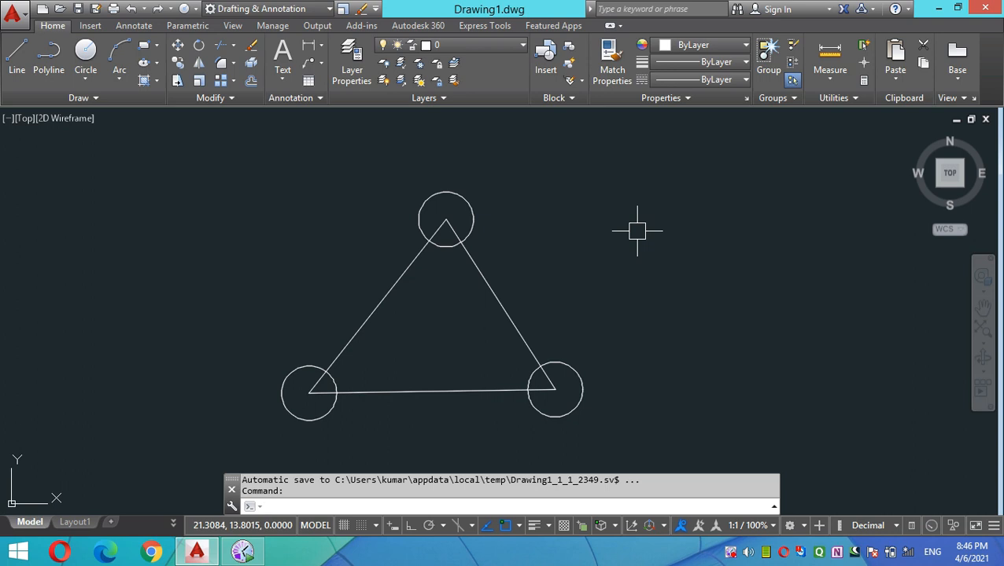
Step: Draw a large rectangle to the right of the triangle and a small horizontal rectangle to its upper left
left_click(147, 49)
left_click(632, 187)
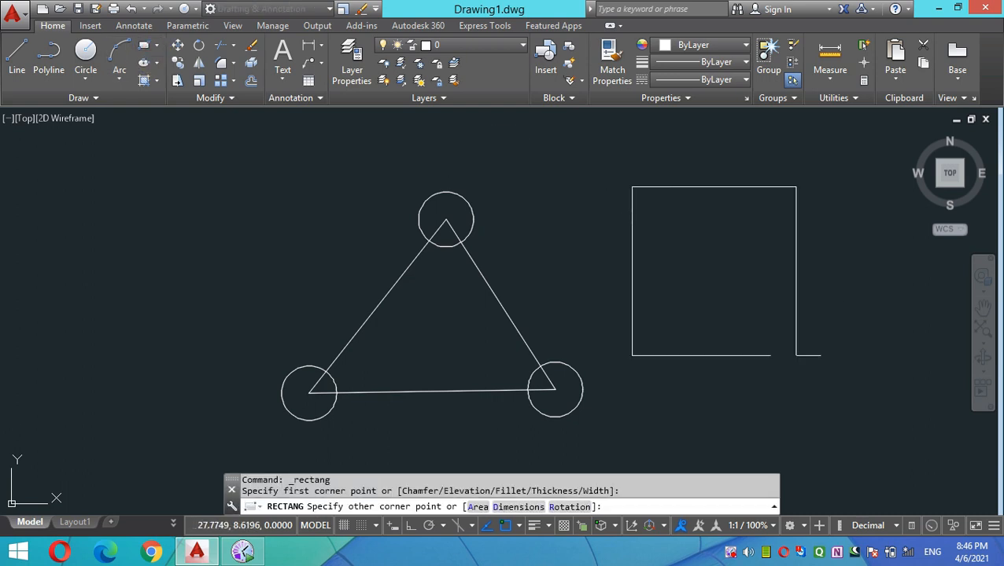
left_click(868, 399)
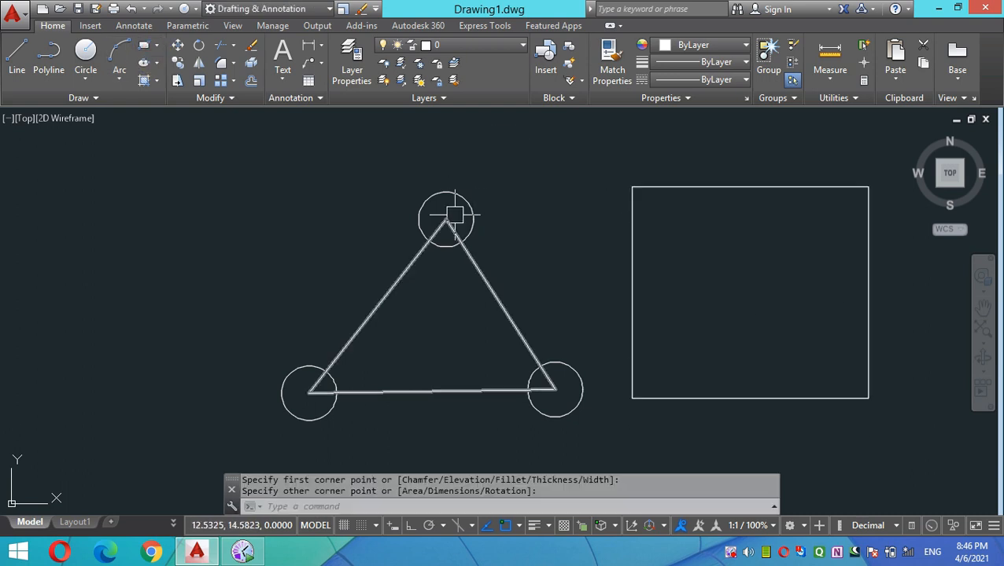
left_click(145, 46)
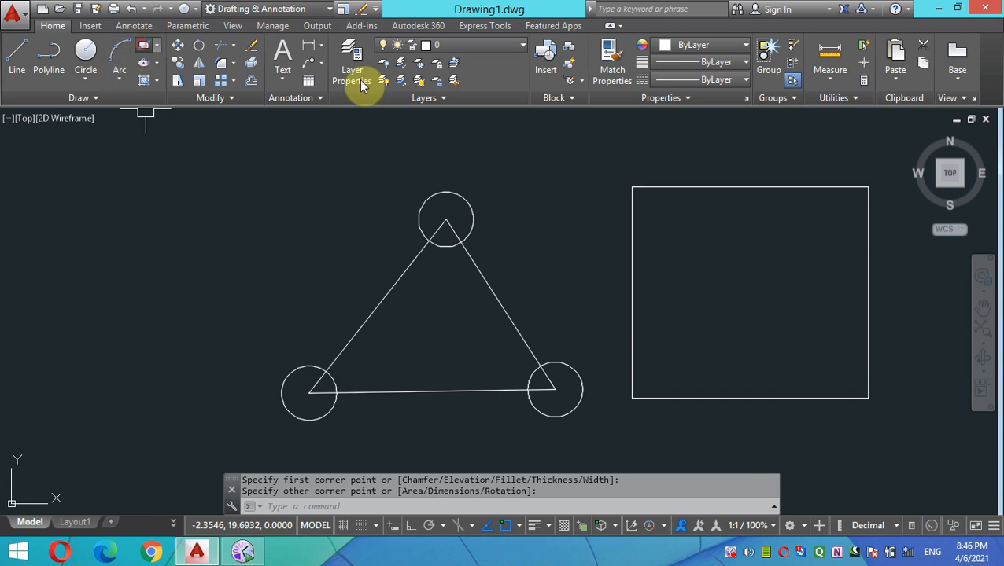
left_click(205, 149)
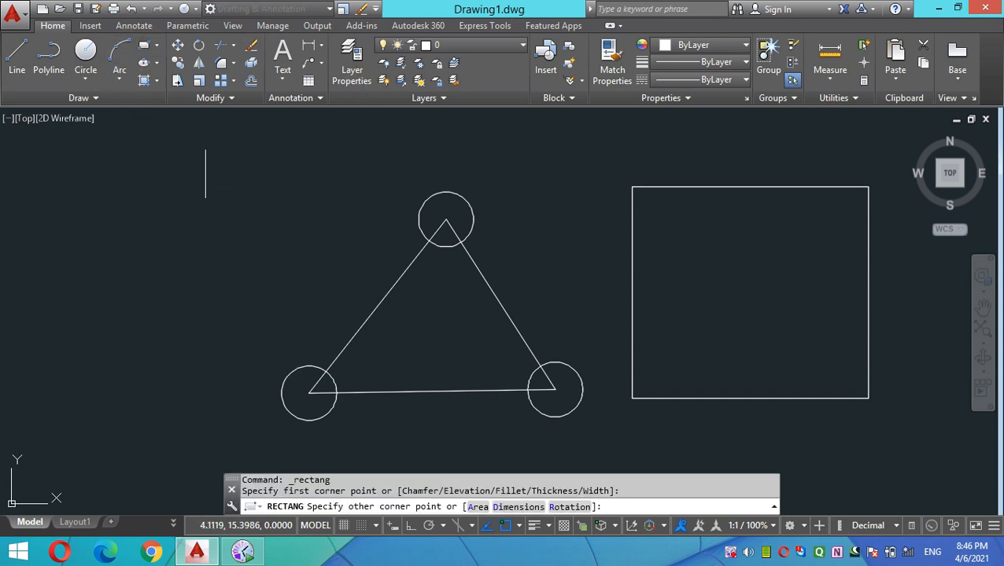
left_click(280, 198)
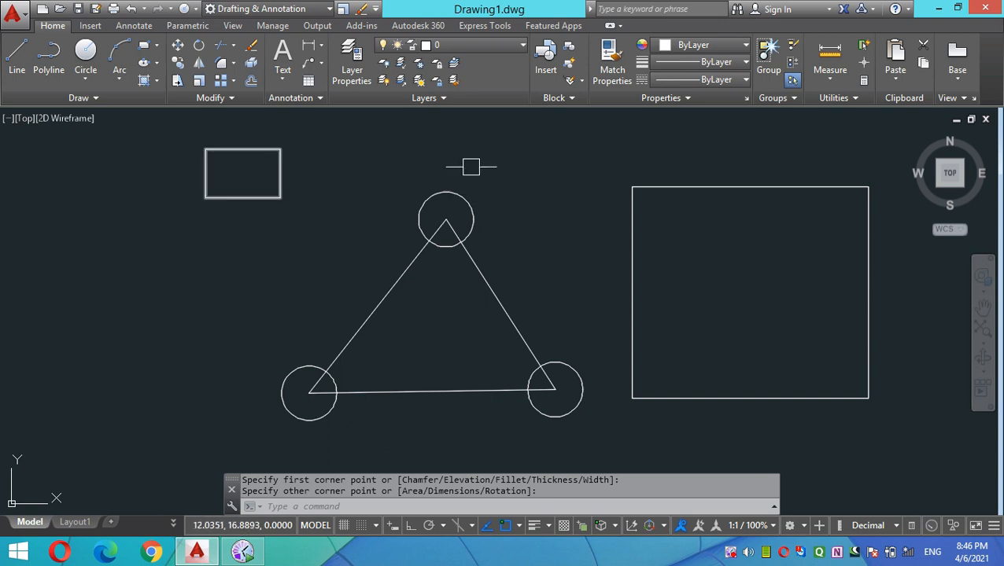
Step: Copy the small rectangle by its upper-right corner onto the large rectangle's upper-left corner
left_click(179, 69)
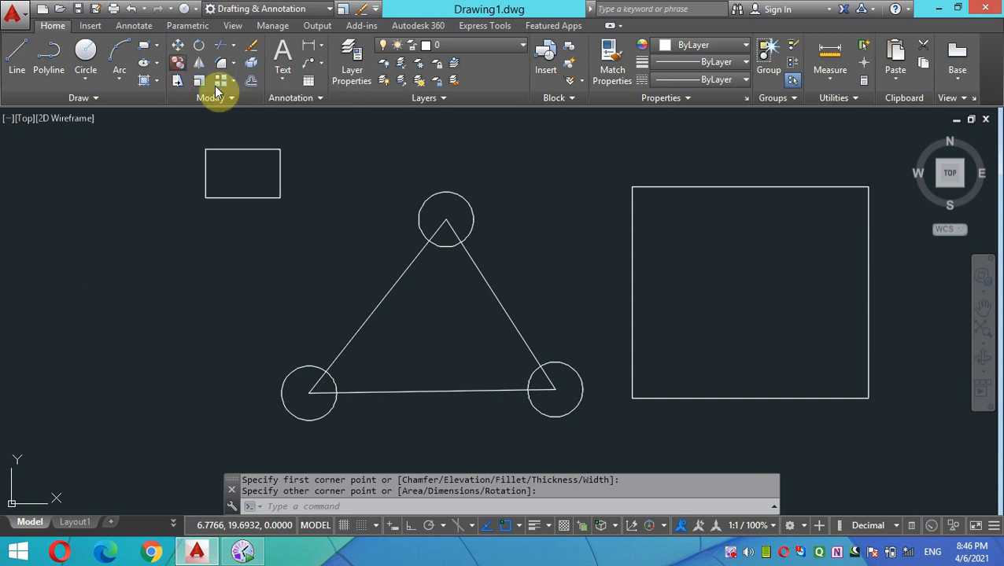
left_click(273, 188)
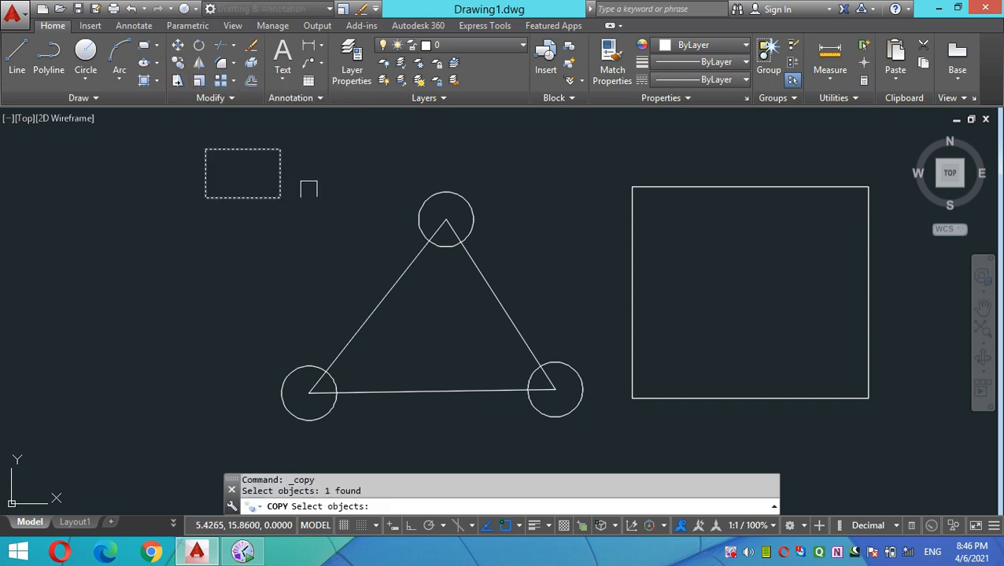
key("Return")
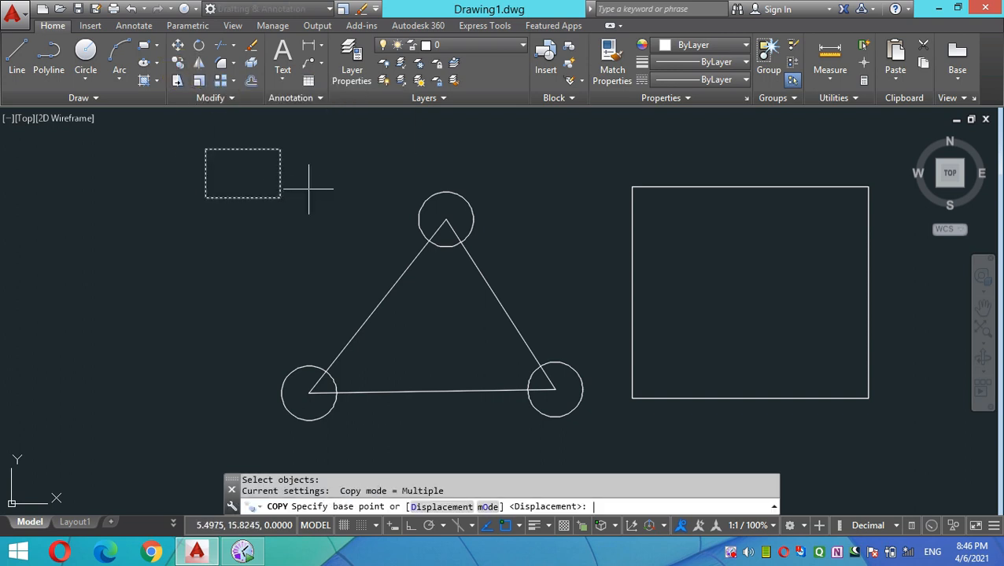
left_click(280, 148)
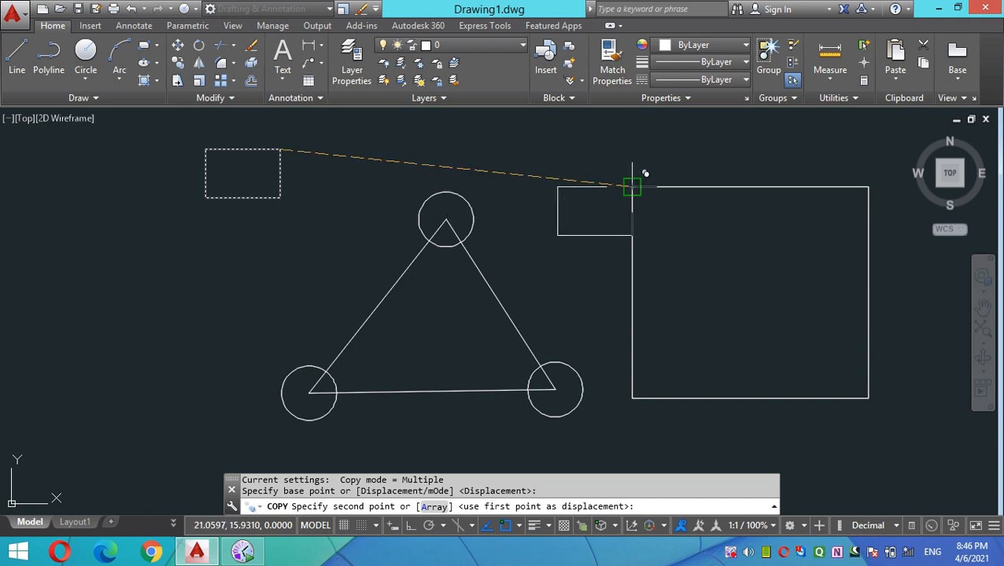
left_click(632, 186)
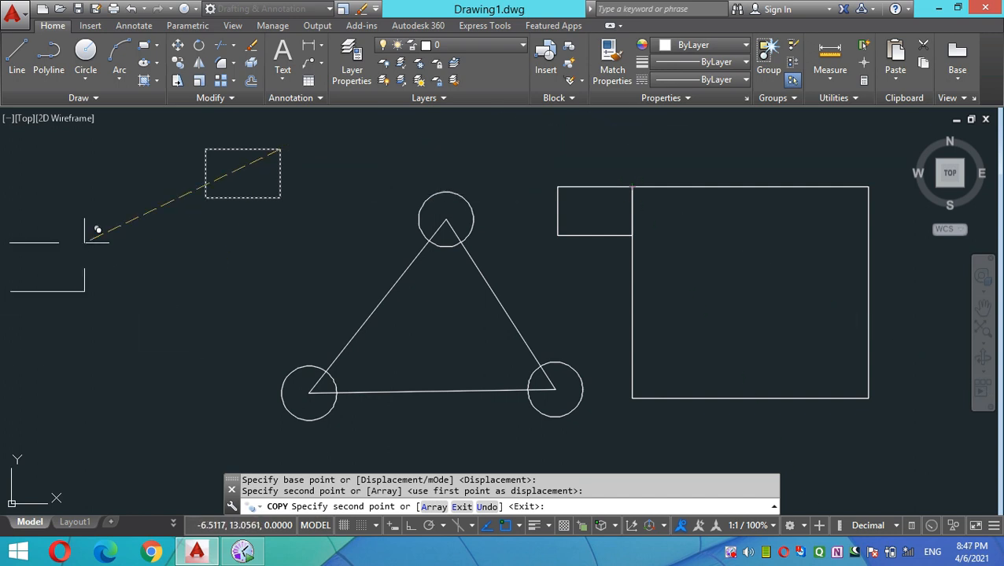
Step: Place seven more copies of the small rectangle in two loose columns in the empty area left of the triangle
left_click(127, 222)
left_click(118, 286)
left_click(112, 347)
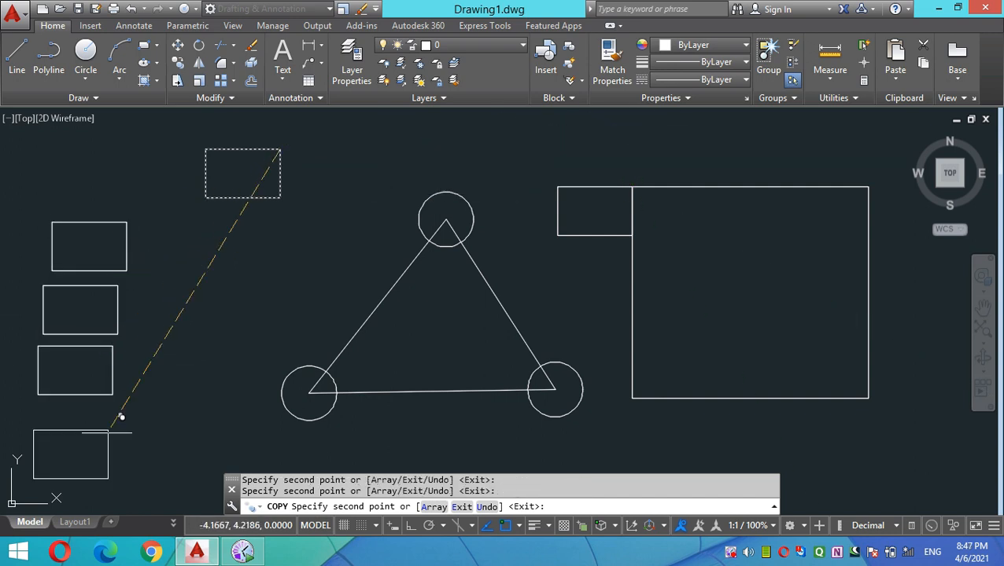
left_click(107, 431)
left_click(211, 350)
left_click(219, 273)
left_click(219, 211)
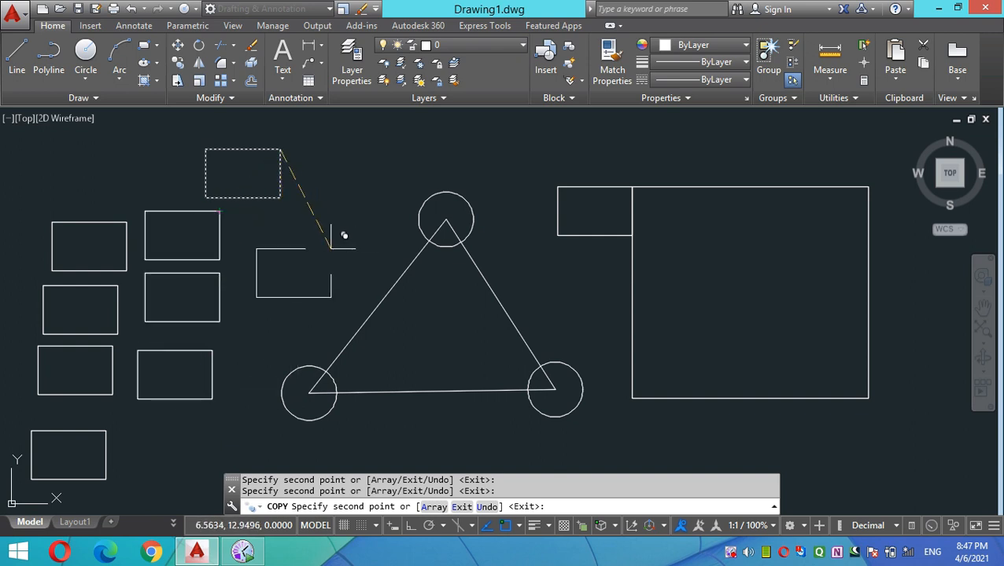
key("Return")
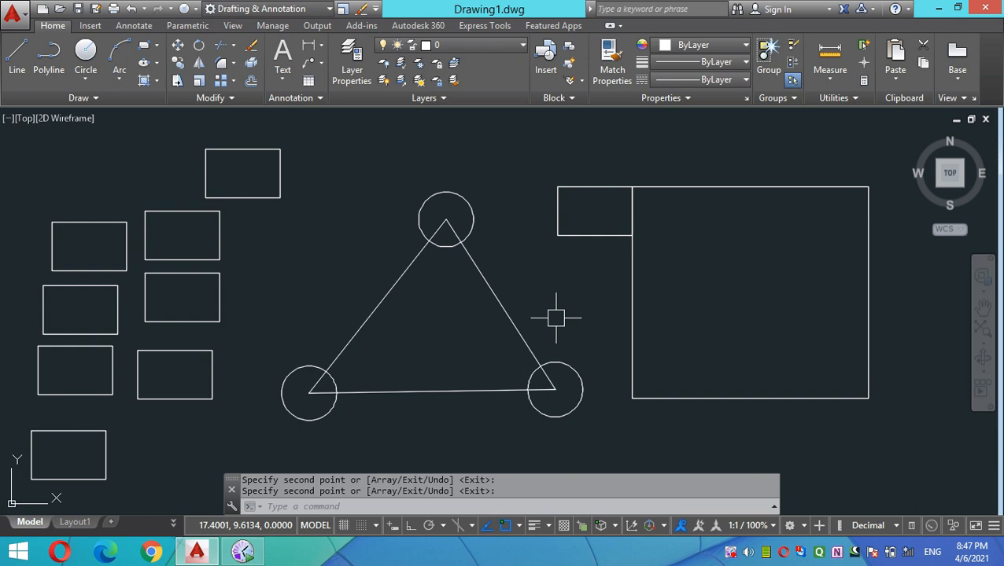
Step: Erase all objects in the drawing with one crossing selection
left_click(254, 47)
left_click(879, 143)
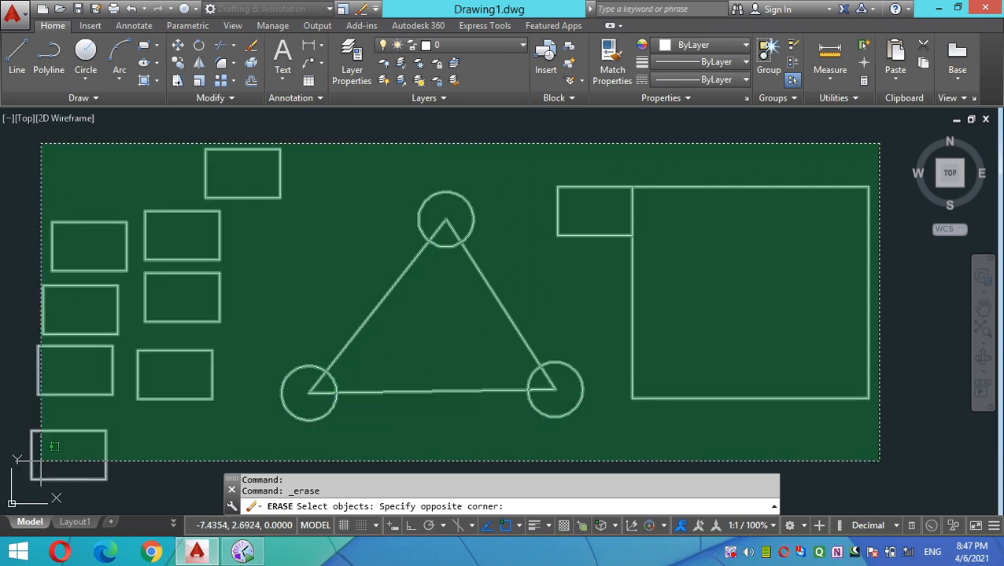
left_click(43, 452)
key("Return")
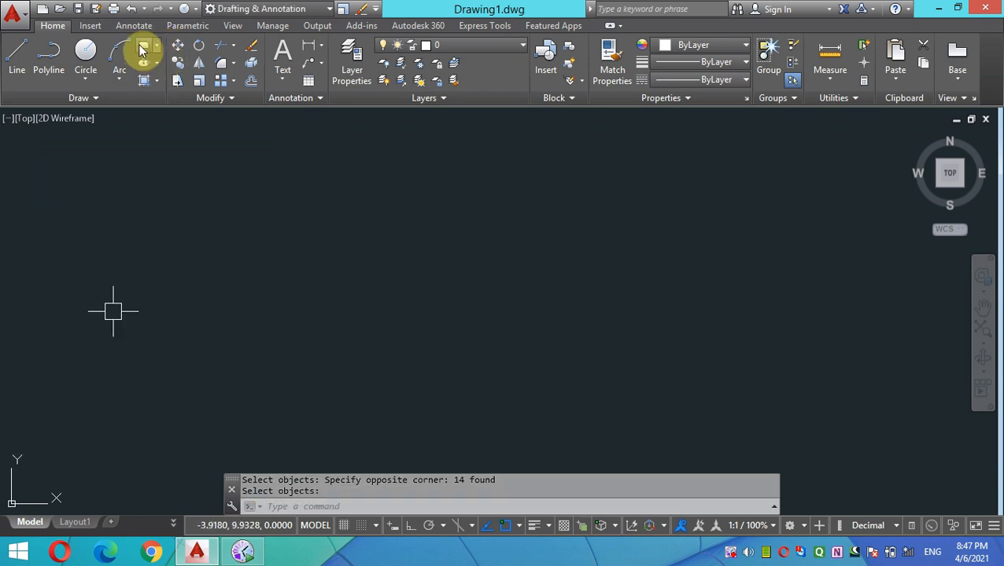
Step: Draw a tall, narrow vertical rectangle in the empty drawing area
left_click(150, 48)
left_click(329, 157)
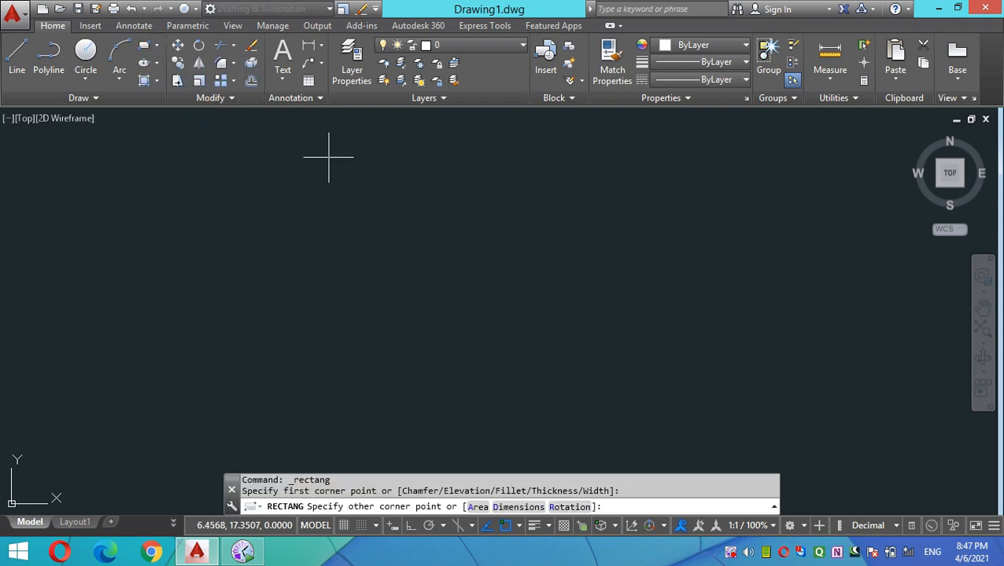
left_click(352, 385)
middle_click_drag(268, 309, 324, 301)
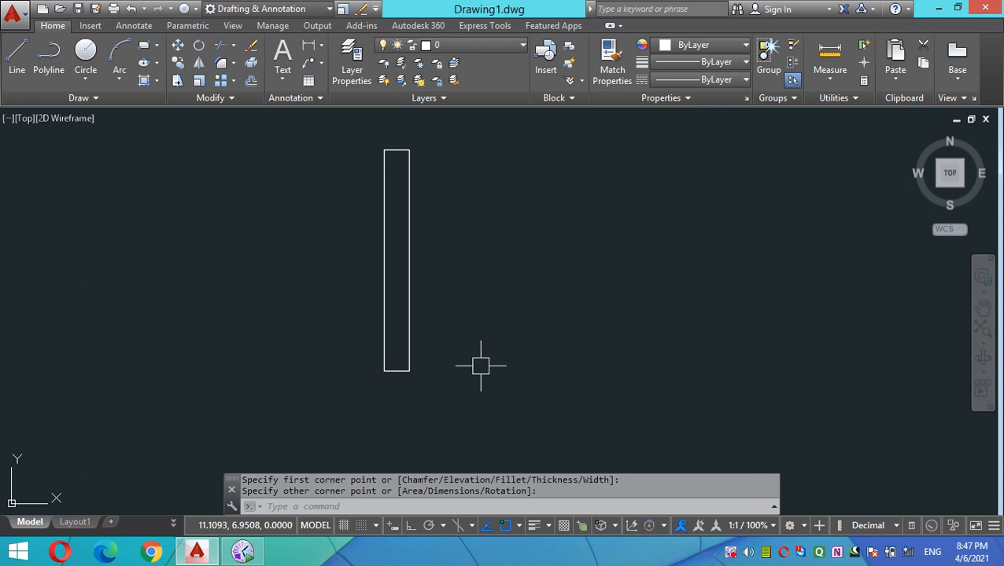
Step: Rotate the tall rectangle by -90 degrees about its lower-left corner
left_click(199, 49)
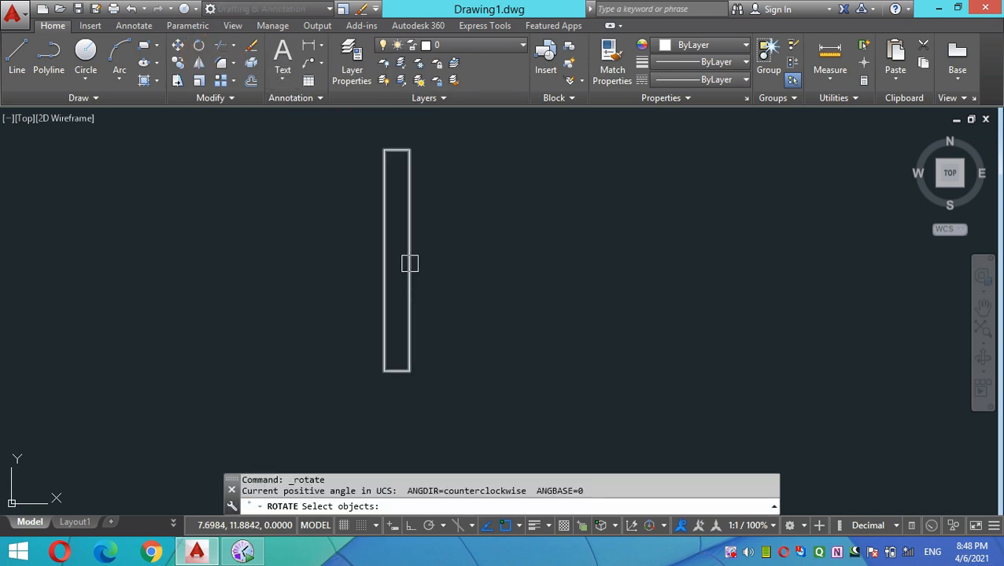
left_click(409, 264)
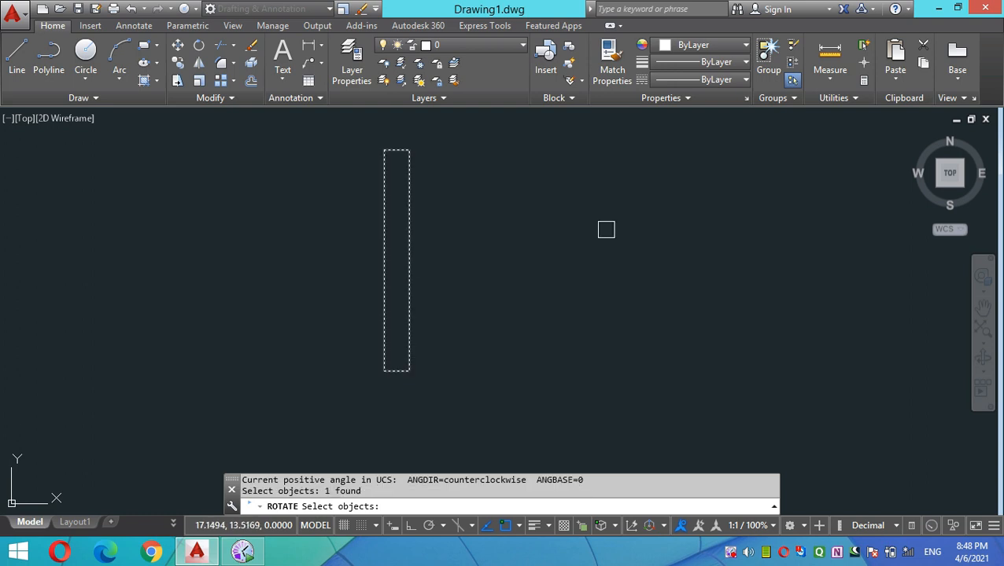
key("Return")
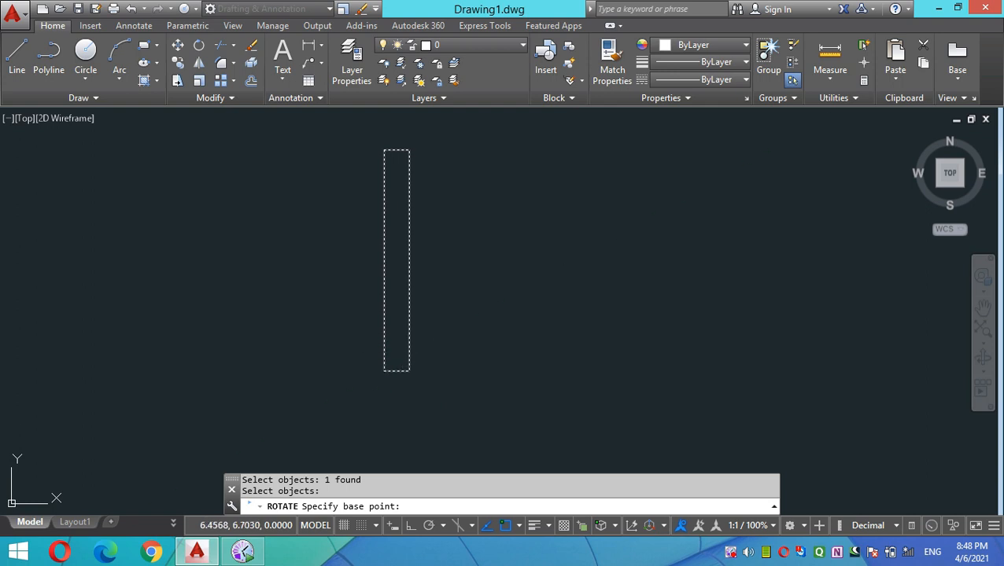
left_click(384, 370)
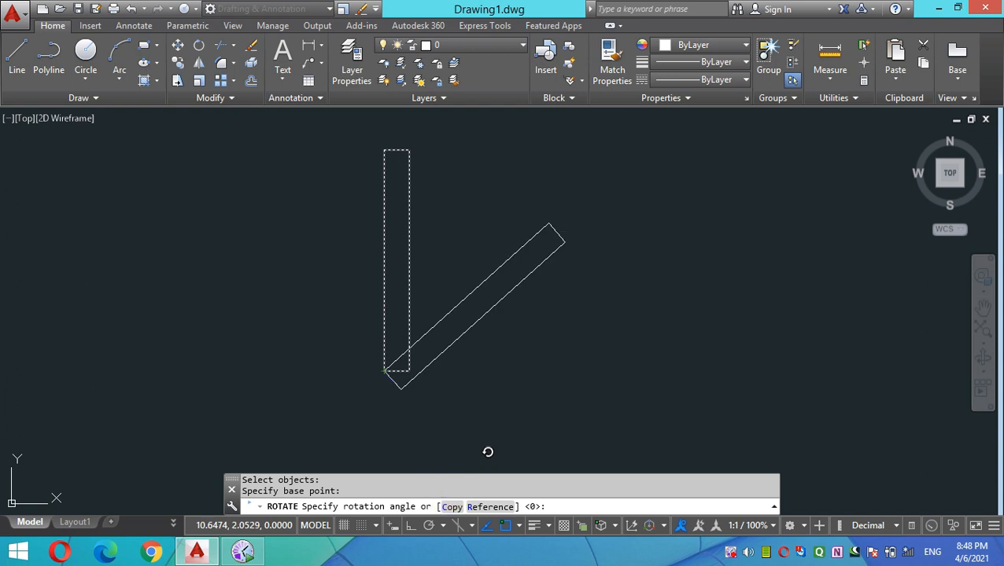
left_click(485, 472)
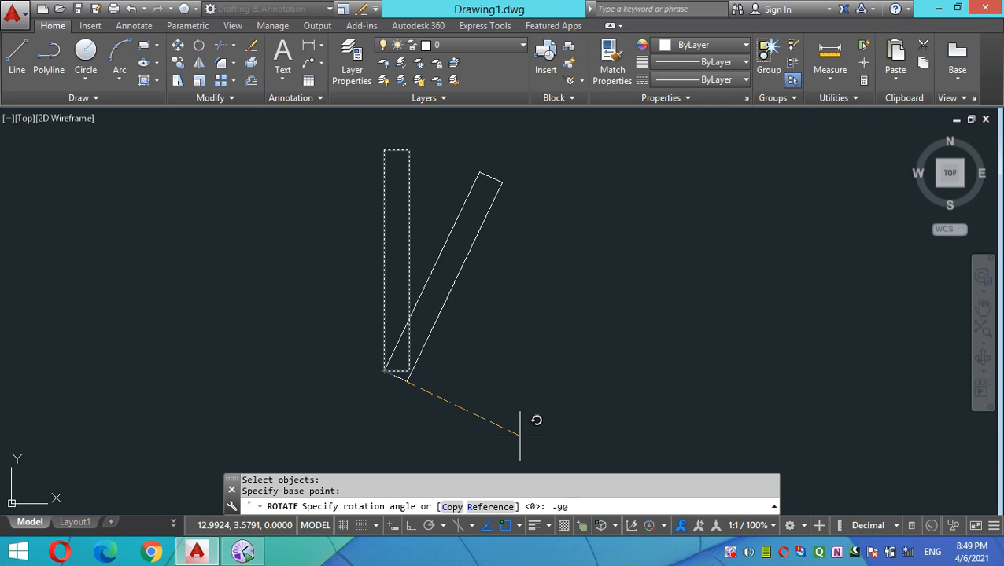
key("Return")
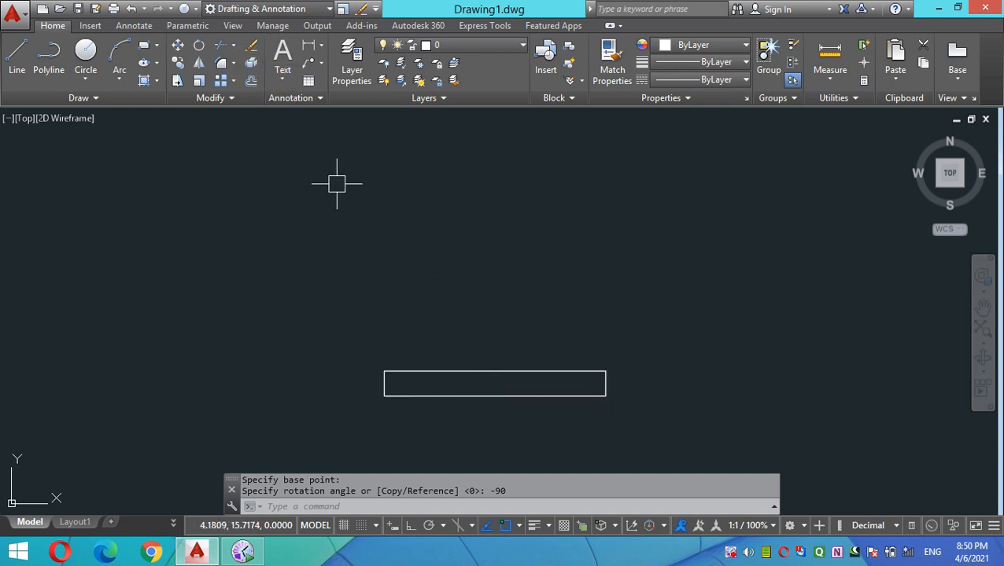
Step: Rotate the horizontal rectangle by 90 degrees about its lower-left corner
left_click(199, 49)
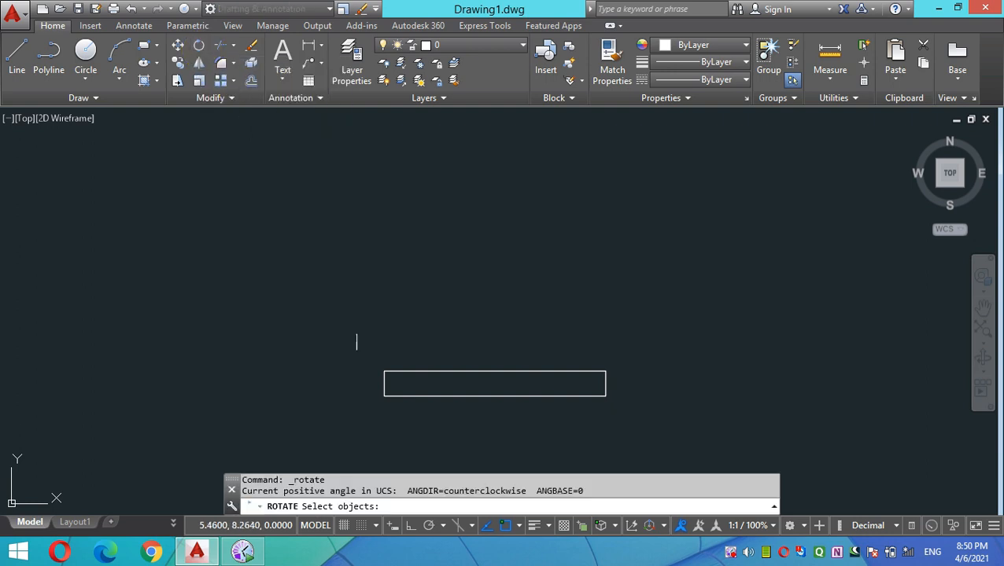
left_click(516, 369)
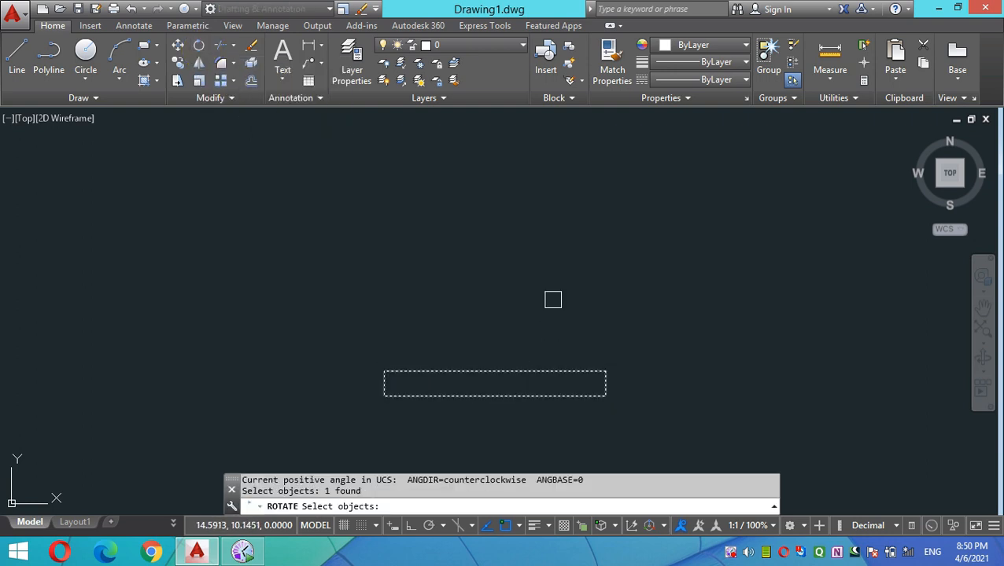
key("Return")
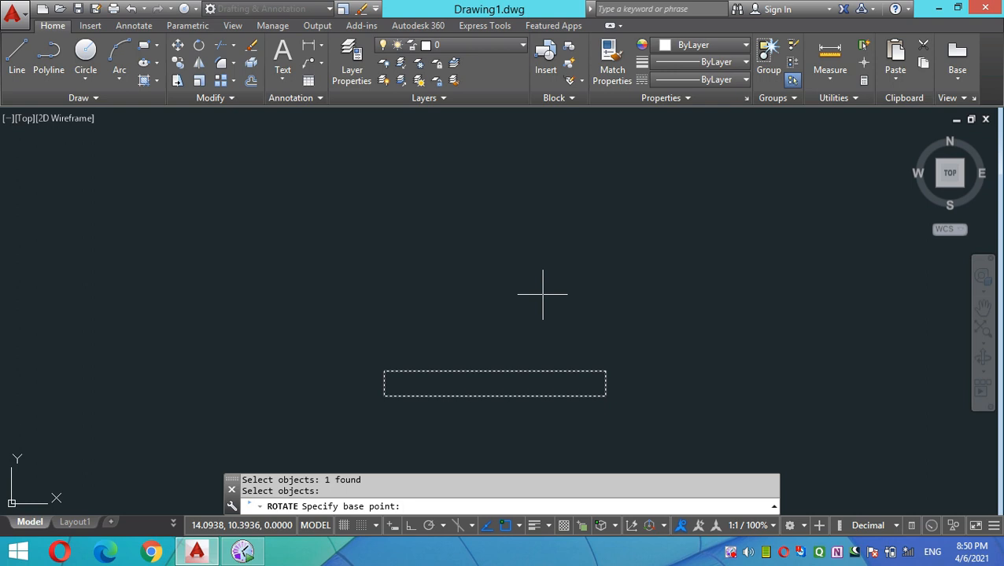
left_click(384, 396)
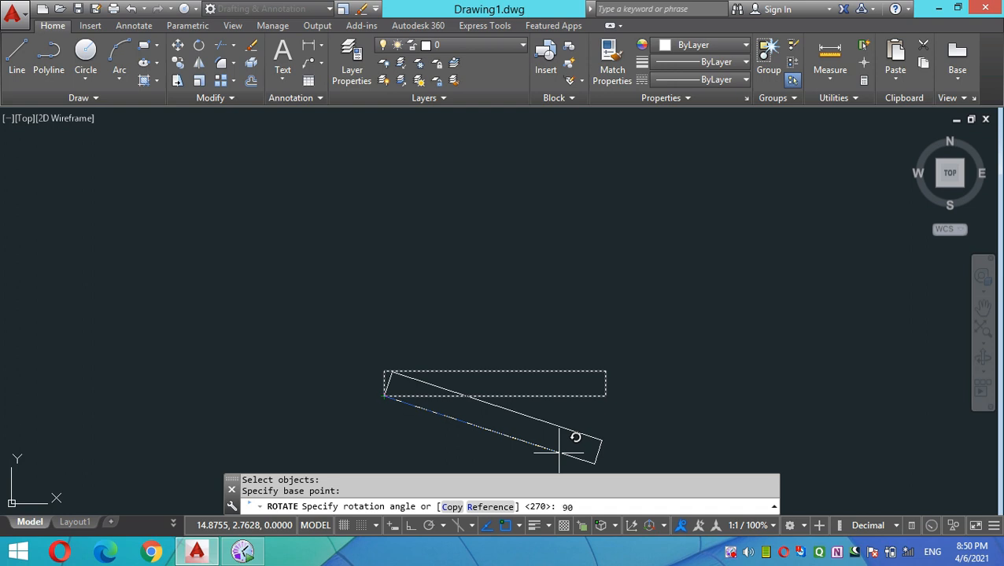
key("Return")
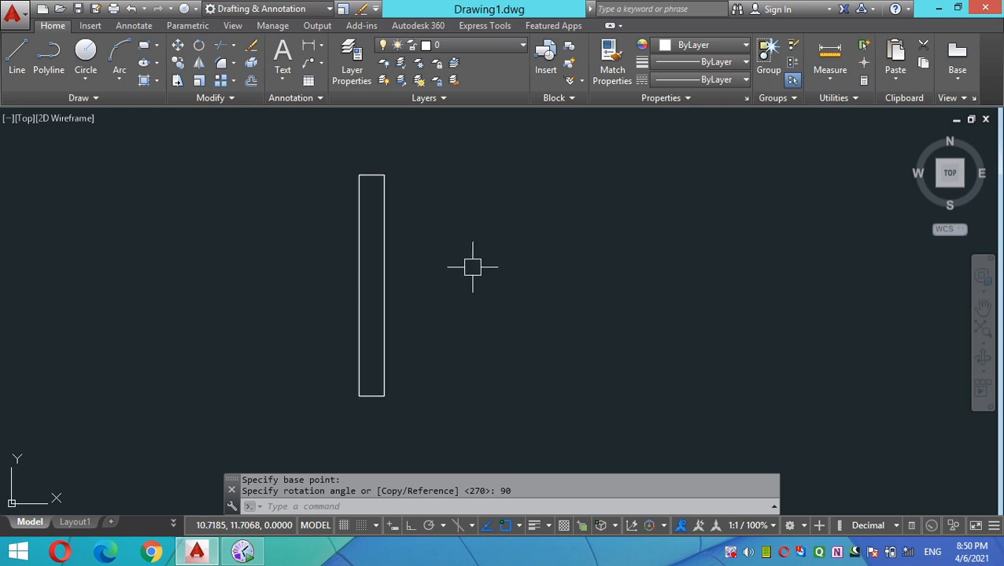
Step: Draw a single steep, slightly slanted line to the right of the tall rectangle
left_click(14, 59)
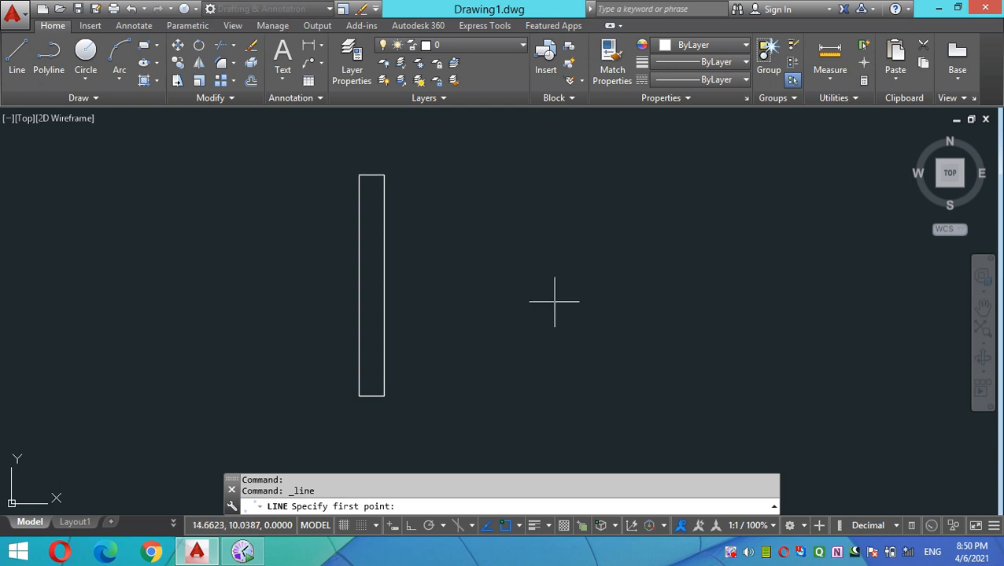
left_click(526, 373)
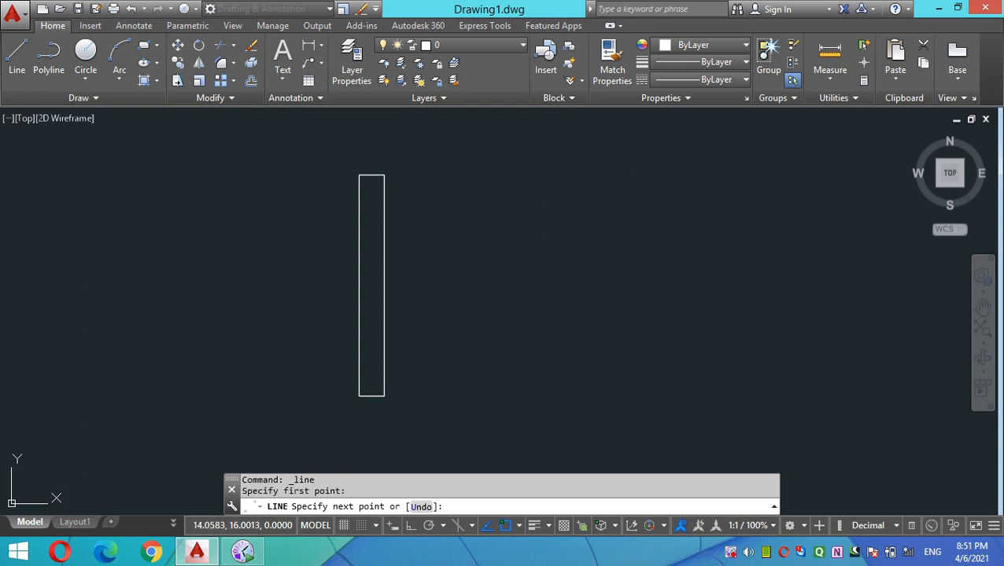
left_click(538, 178)
scroll(493, 317, "down", 2)
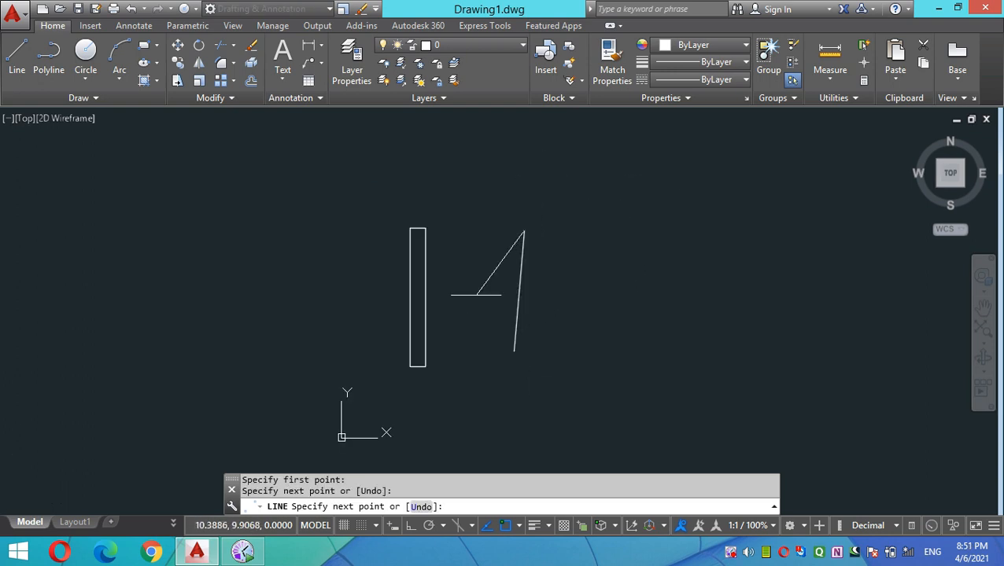
key("Return")
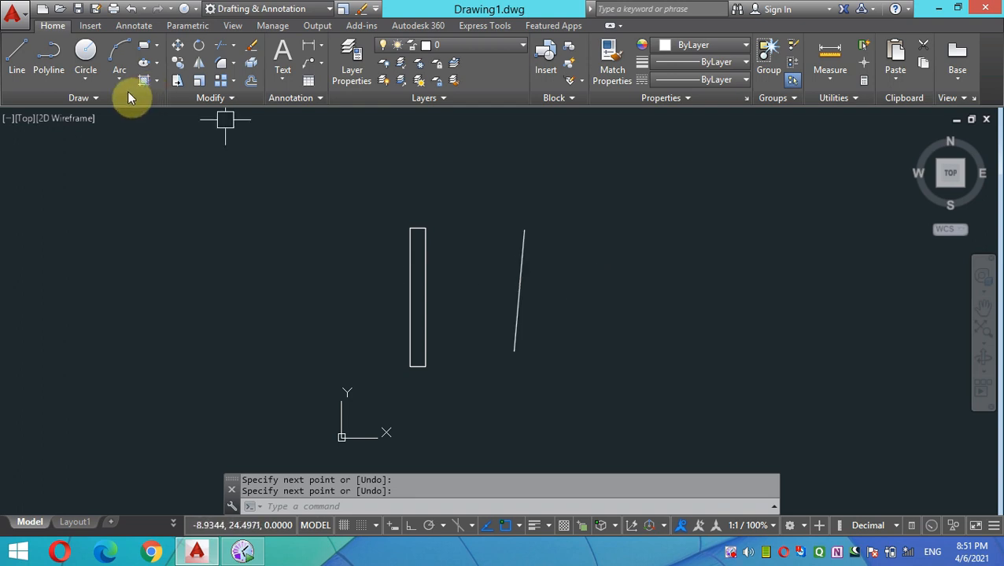
Step: Draw a circle centred on the slanted line's midpoint, accepting the default radius of 1.3200
left_click(517, 291)
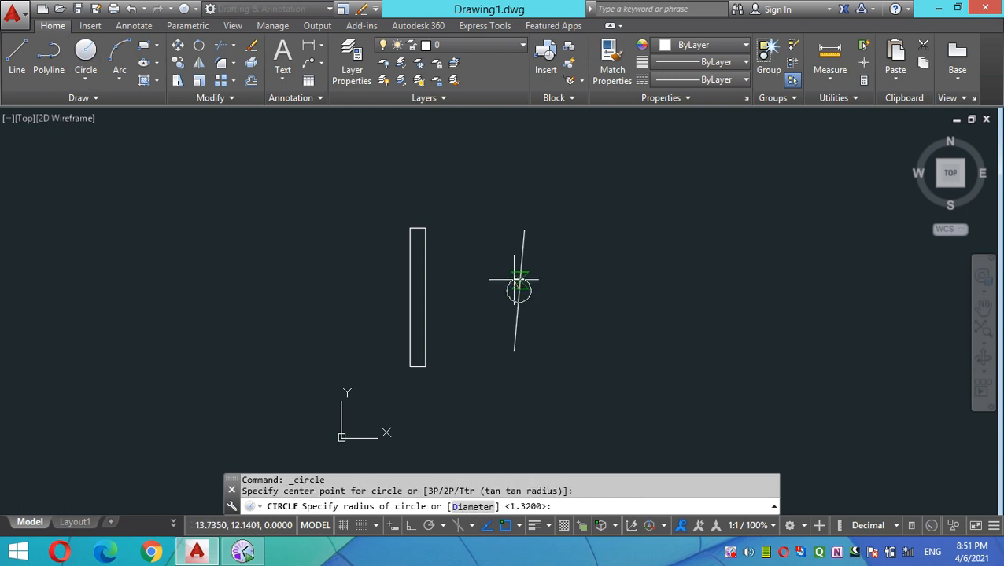
key("Return")
scroll(588, 307, "up", 2)
middle_click_drag(544, 257, 538, 269)
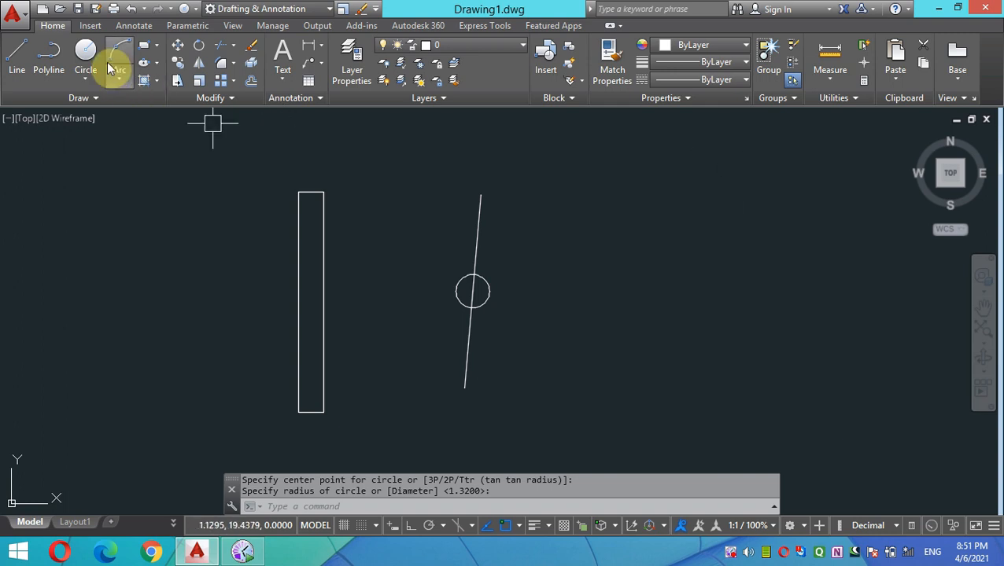
Step: Rotate the slanted line by 45 degrees about the centre of the small circle
left_click(204, 47)
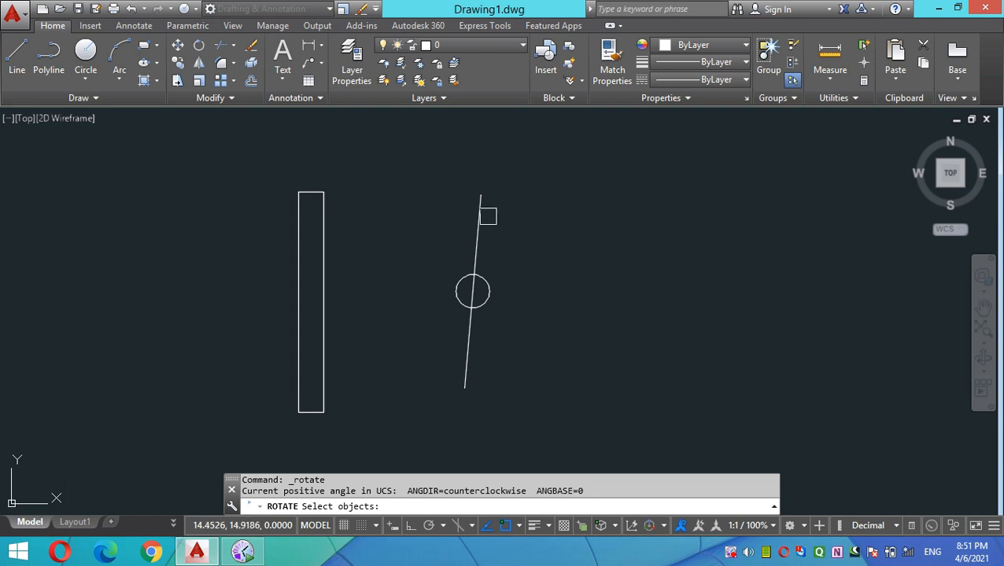
left_click(479, 207)
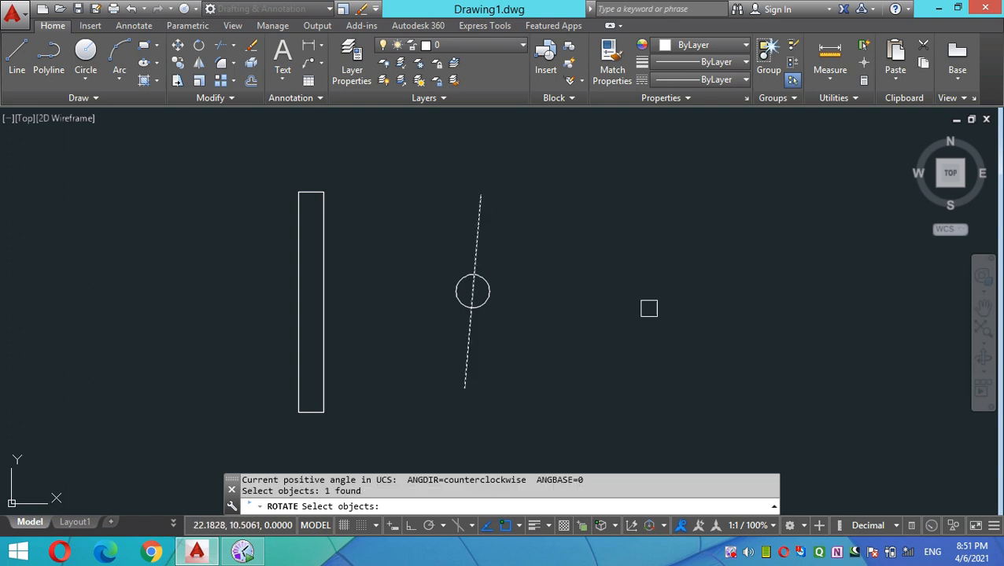
key("Return")
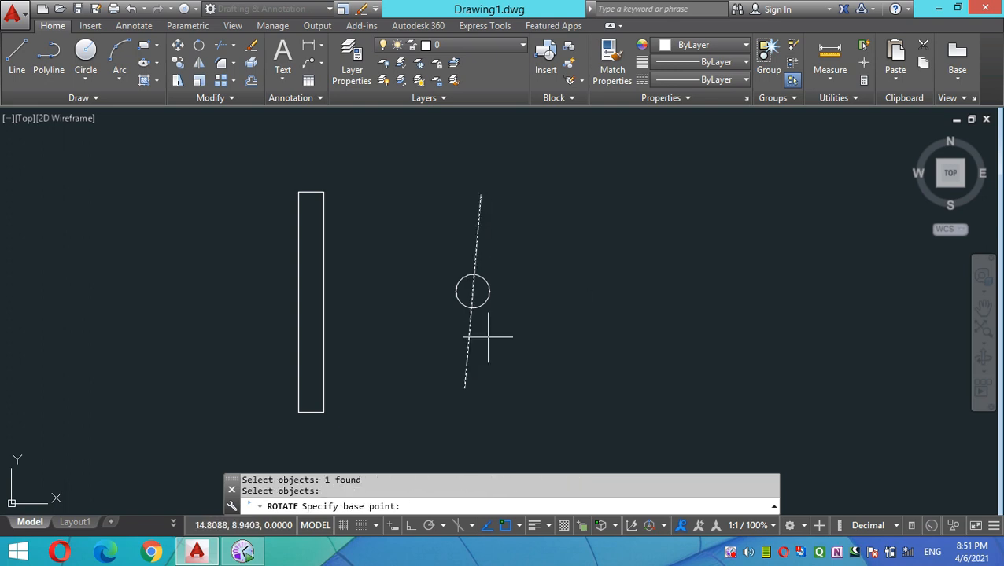
left_click(472, 293)
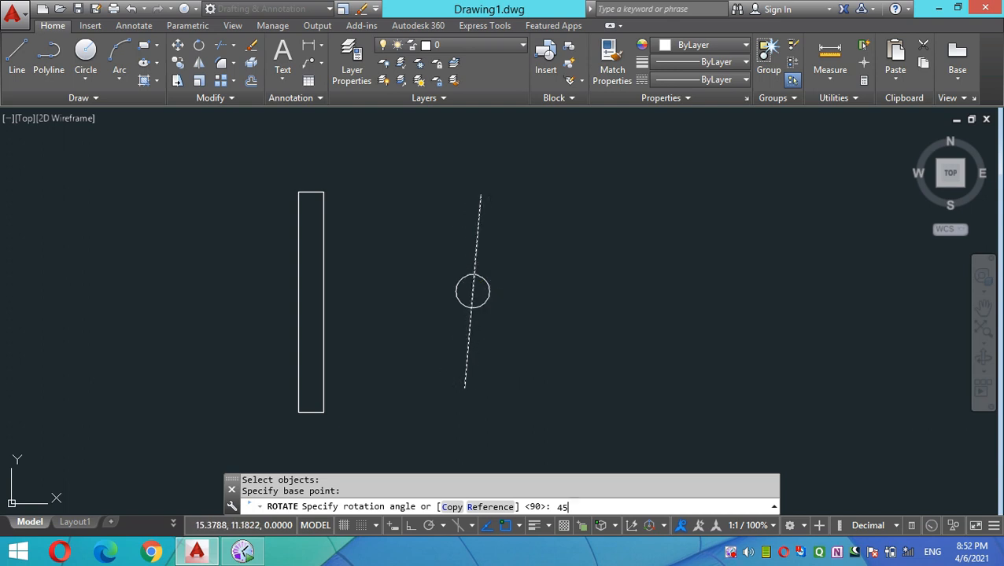
key("Return")
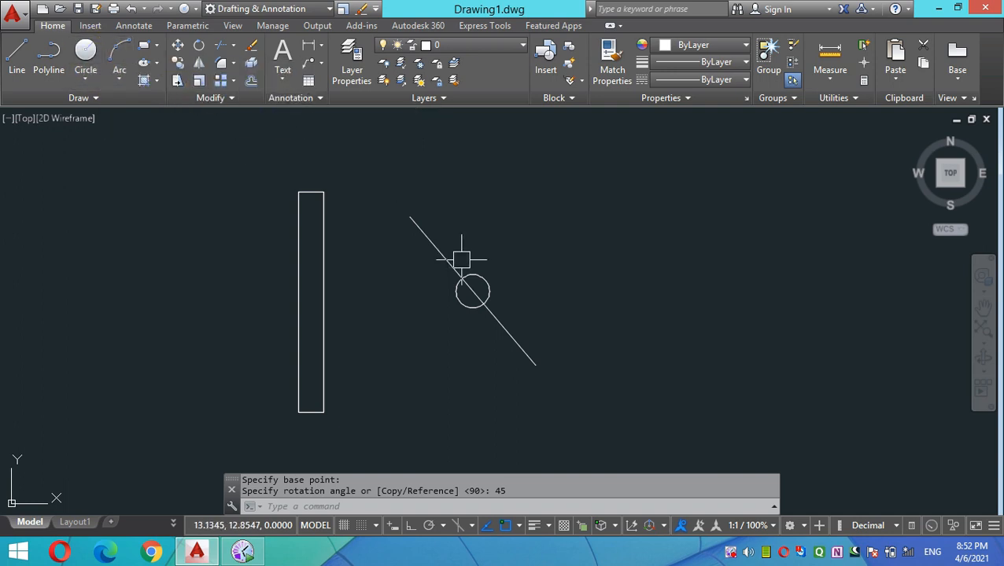
Step: Rotate a copy of the slanted line by 45 degrees about the circle's centre, keeping the original line
left_click(200, 50)
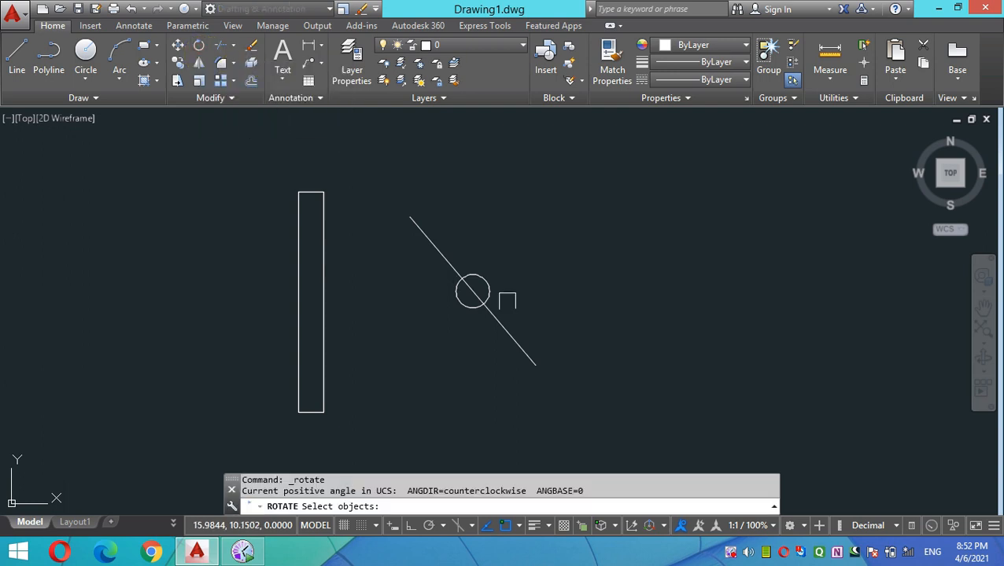
left_click(433, 244)
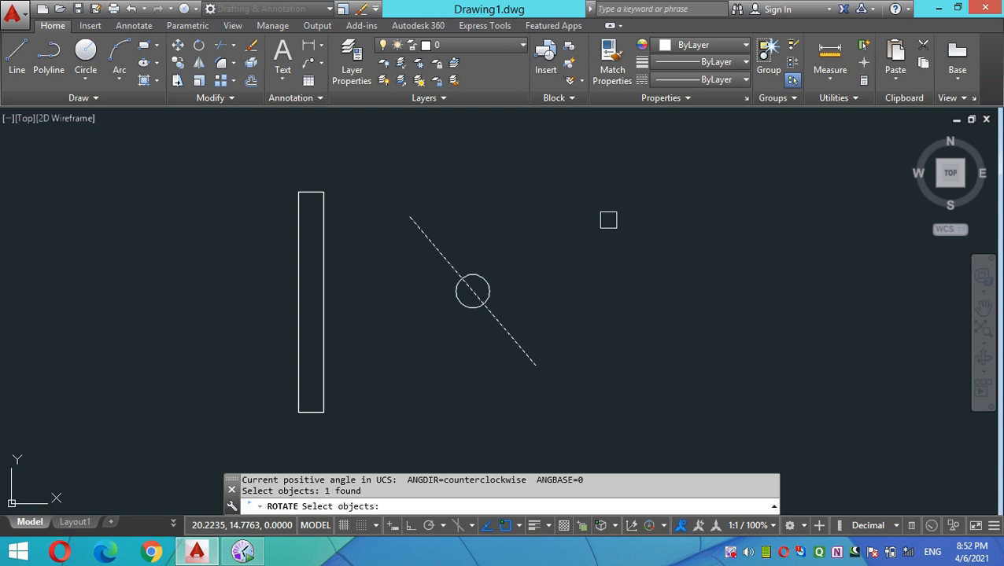
key("Return")
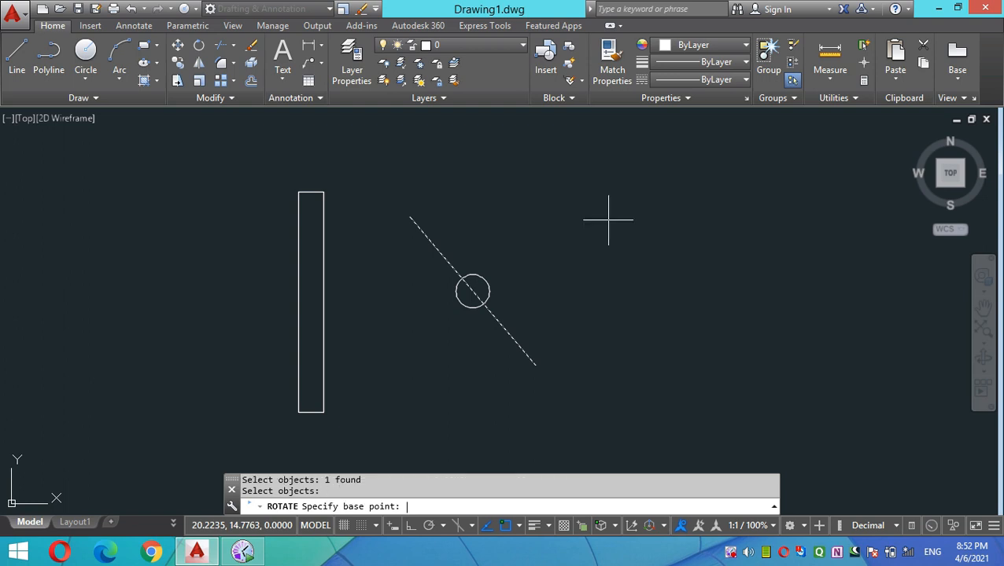
left_click(472, 292)
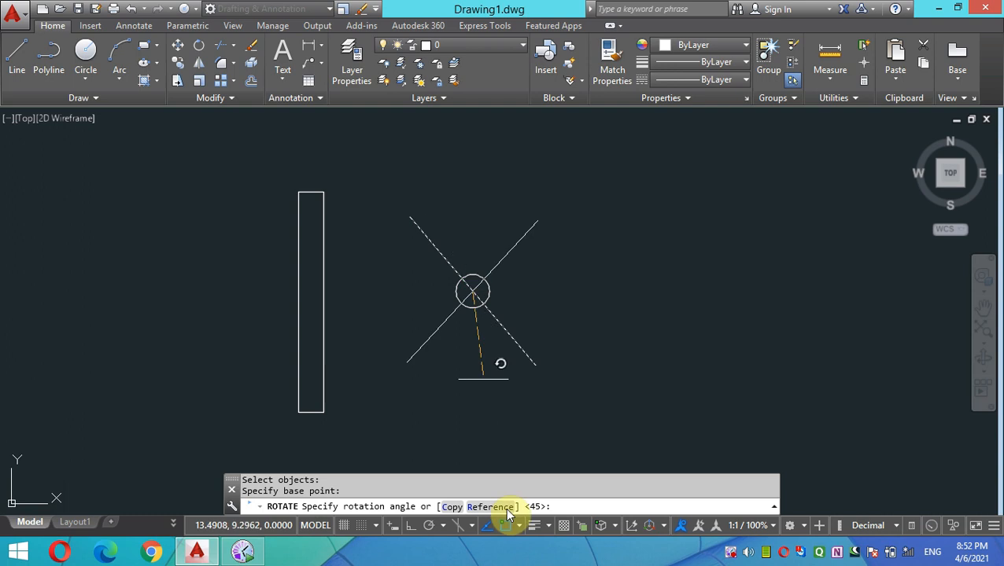
left_click(460, 508)
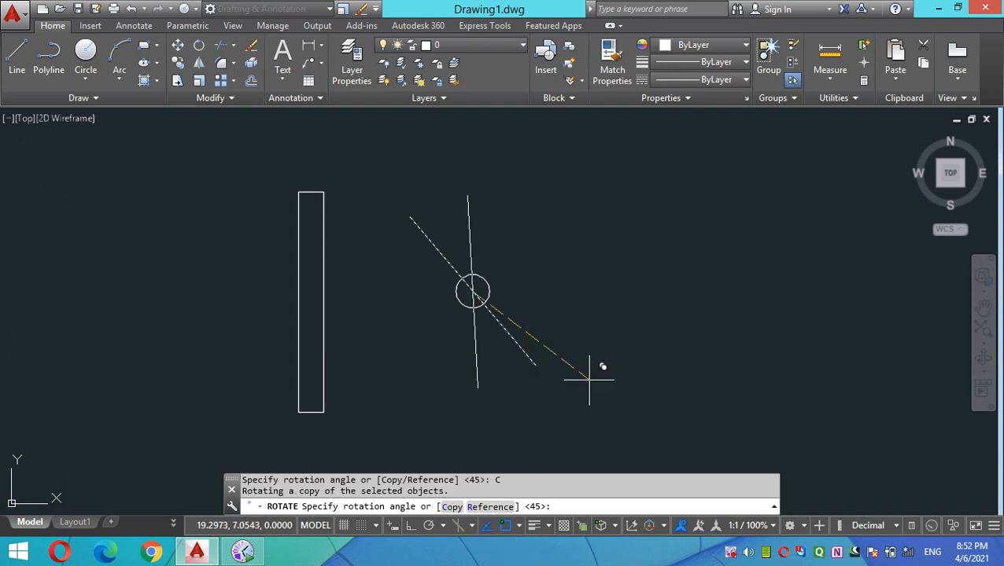
type("45")
key("Return")
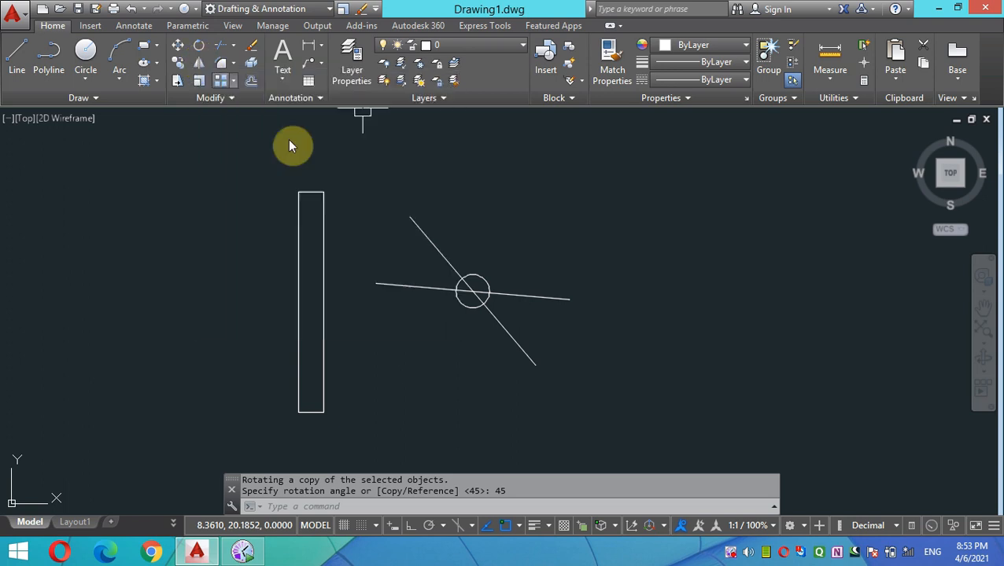
Step: Draw an open zigzag of four connected line segments to the right of the crossing lines
left_click(19, 58)
left_click(660, 204)
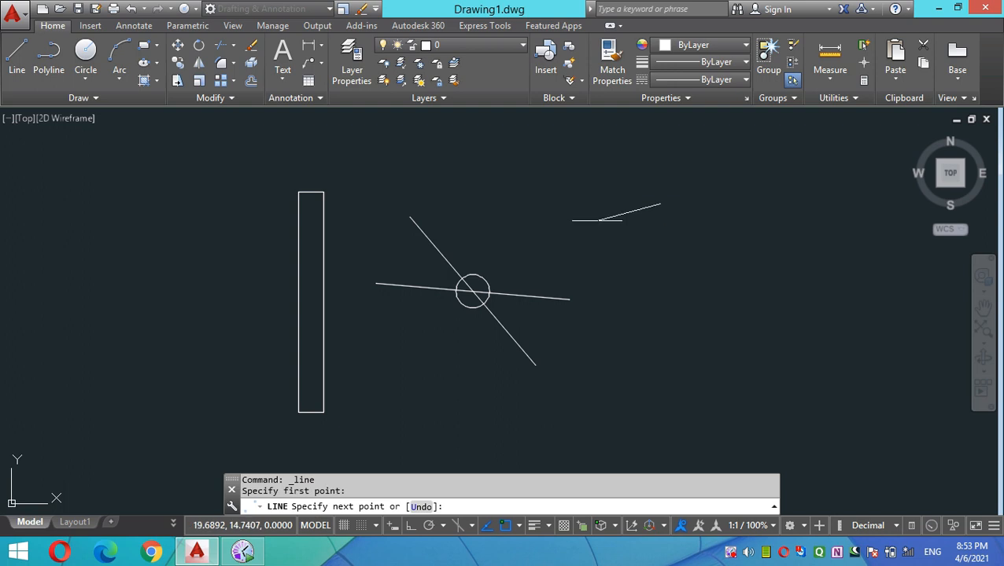
left_click(601, 215)
left_click(659, 272)
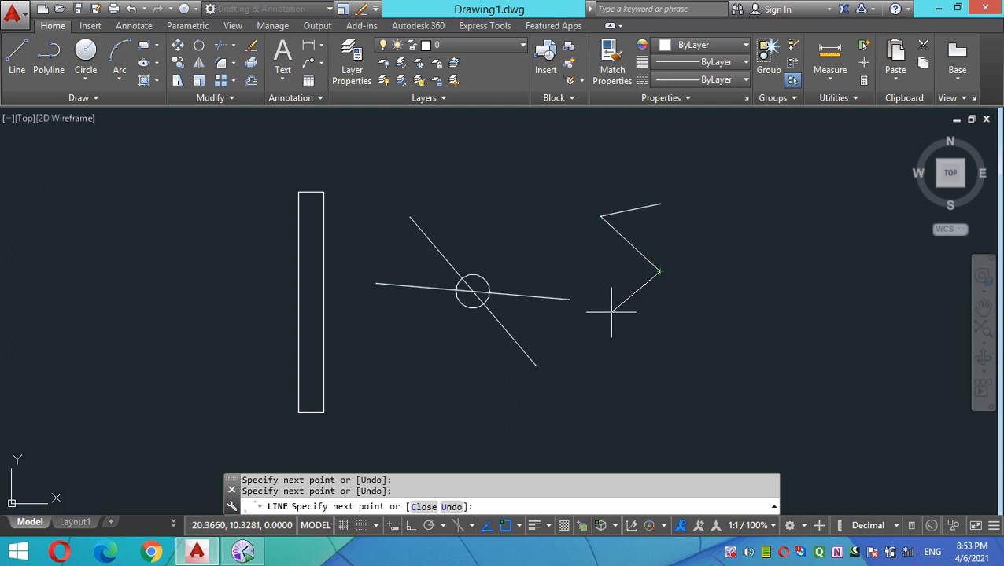
left_click(613, 312)
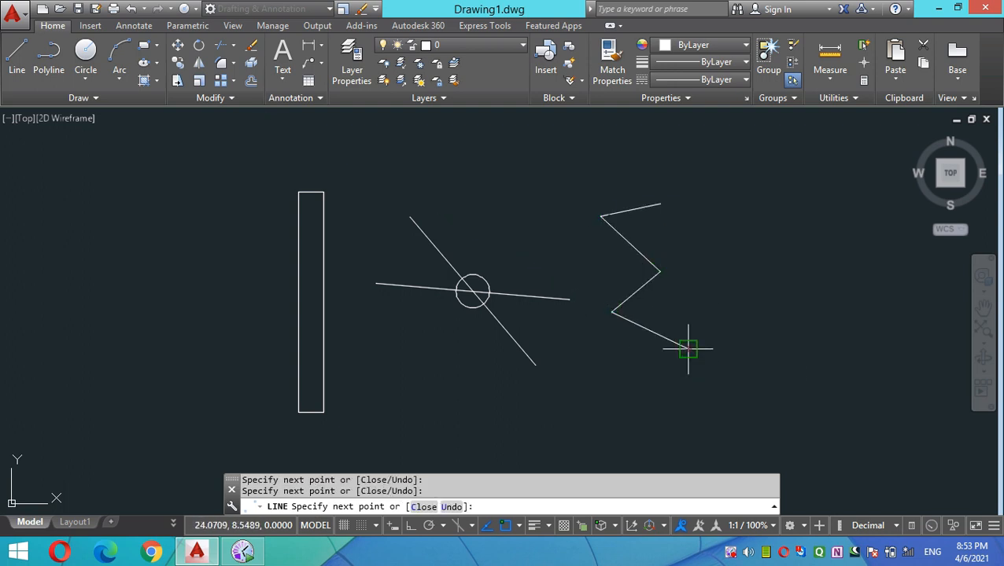
left_click(688, 348)
key("Escape")
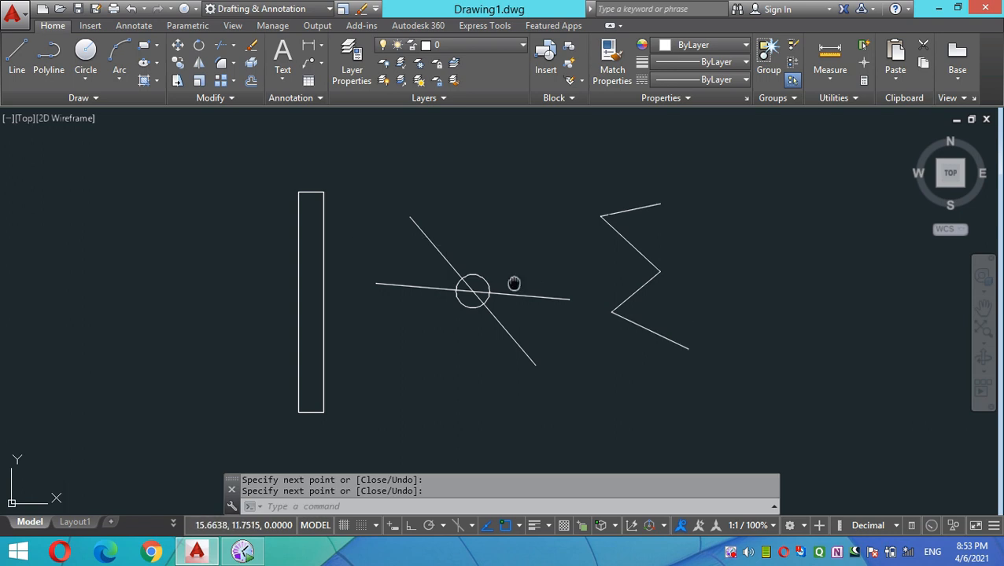
Step: Erase the tall rectangle, the circle and both crossing lines with one crossing selection, leaving out the zigzag
middle_click_drag(514, 283, 374, 267)
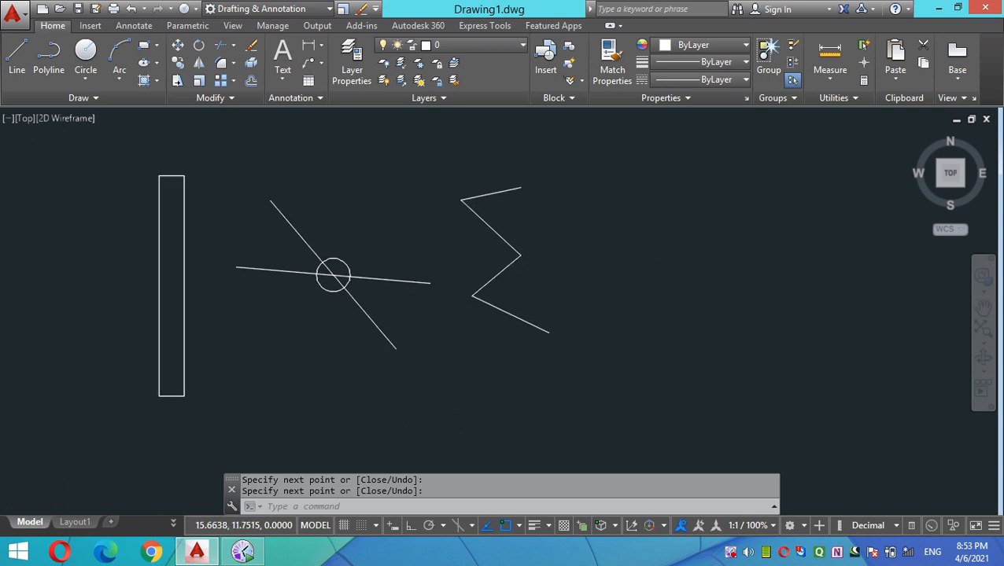
left_click(252, 49)
left_click(398, 167)
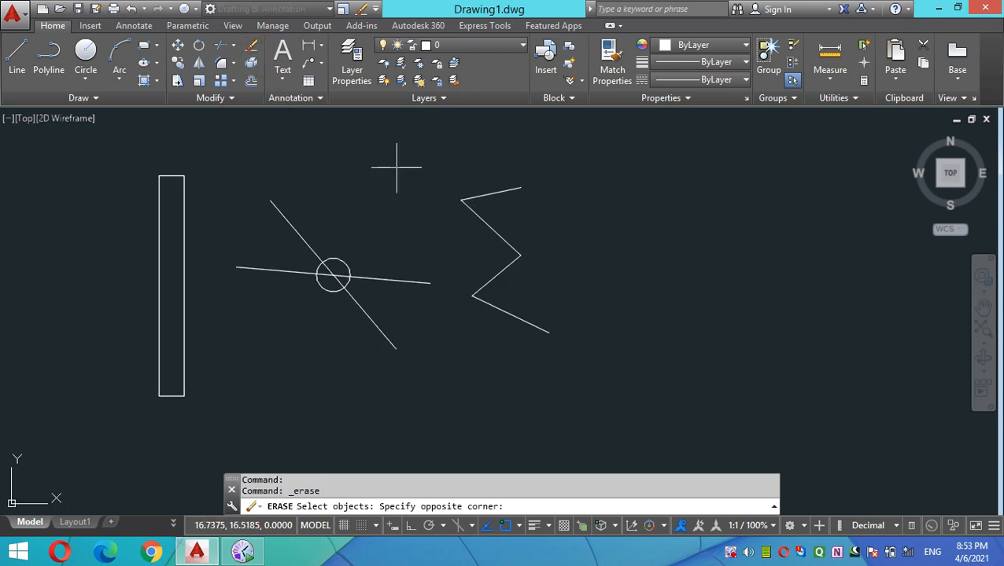
left_click(79, 387)
key("Return")
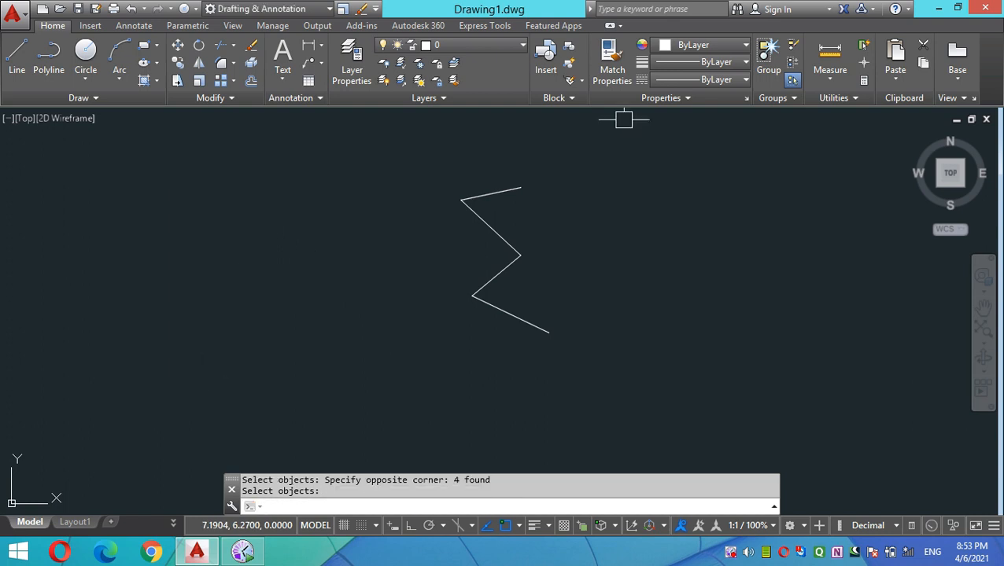
Step: Draw a long, nearly vertical line in the empty area to the right of the zigzag
mouse_move(576, 286)
middle_mouse_down()
mouse_move(509, 276)
mouse_move(269, 299)
middle_mouse_up()
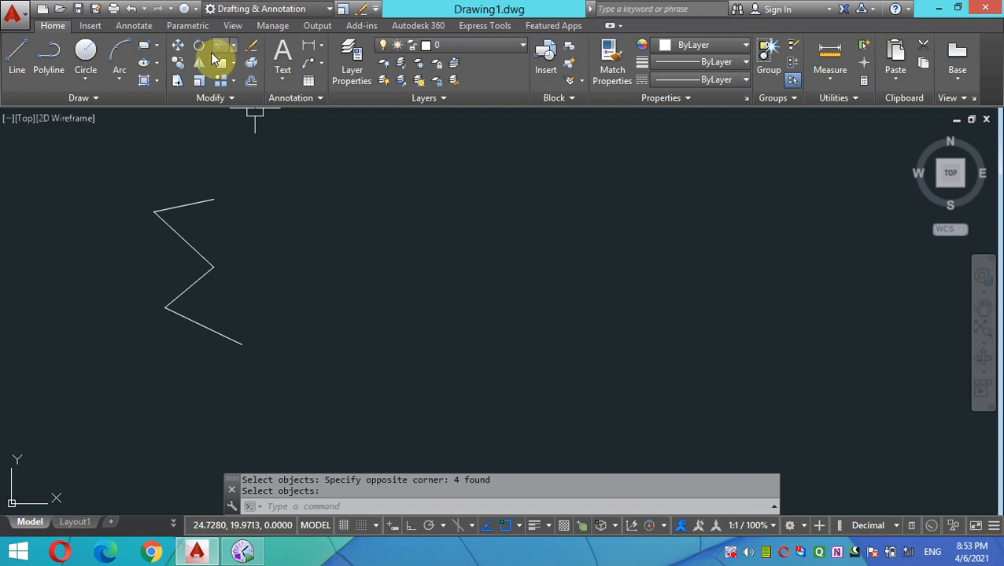
left_click(22, 56)
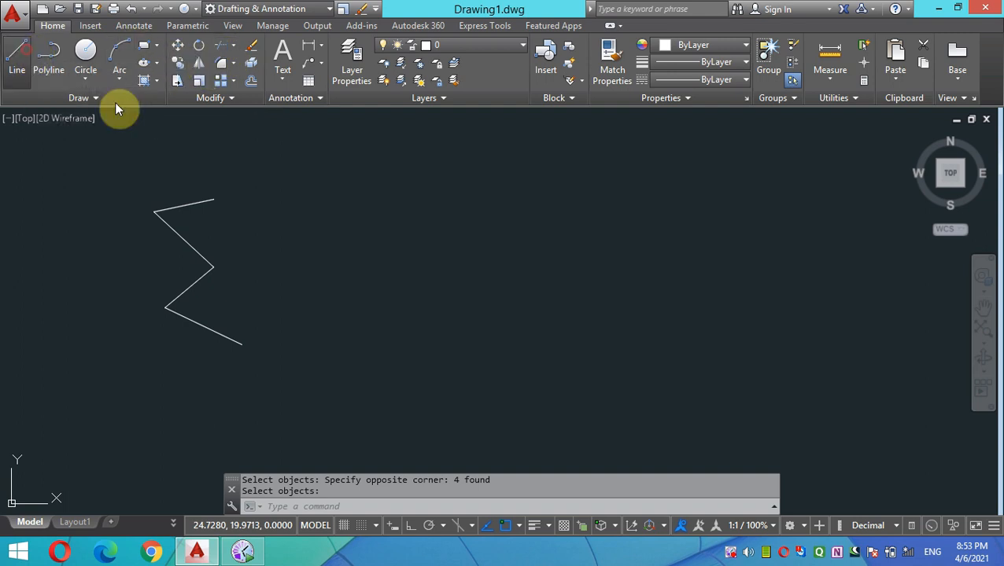
left_click(337, 161)
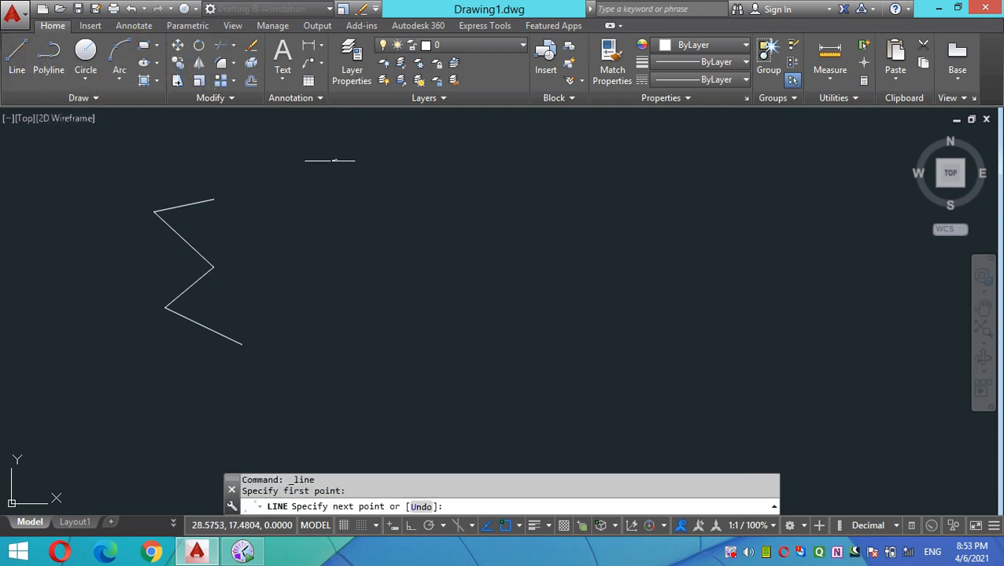
left_click(319, 391)
key("Return")
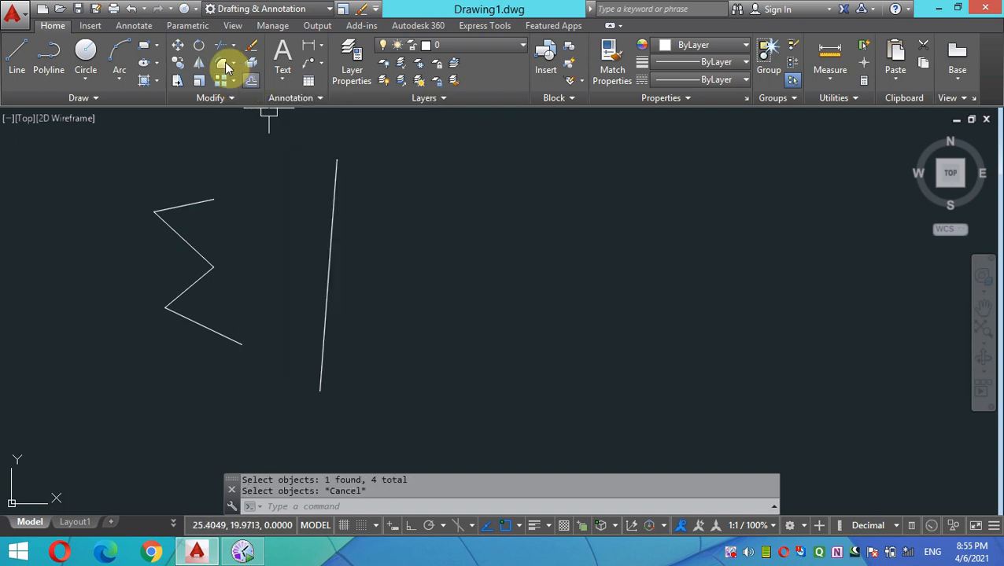
Step: Mirror the four zigzag segments across the nearly vertical line, using its lower and upper endpoints, and keep the source segments
left_click(199, 66)
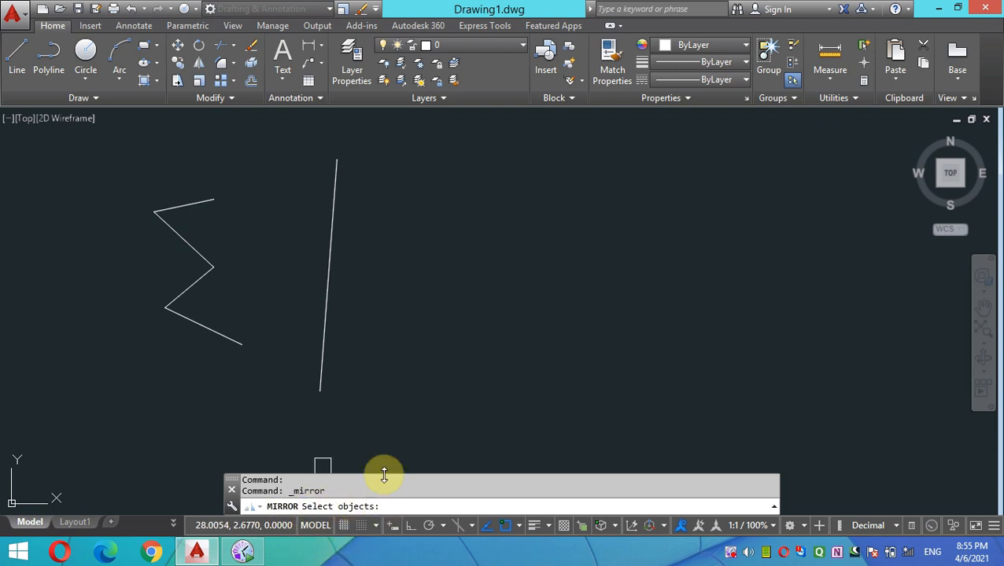
left_click(190, 207)
left_click(196, 253)
left_click(191, 282)
left_click(202, 327)
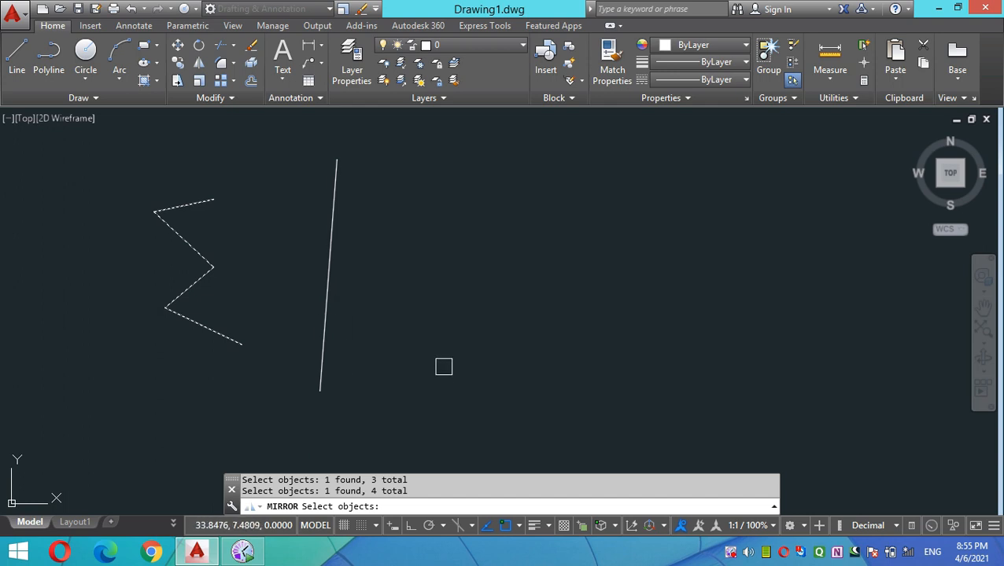
key("Return")
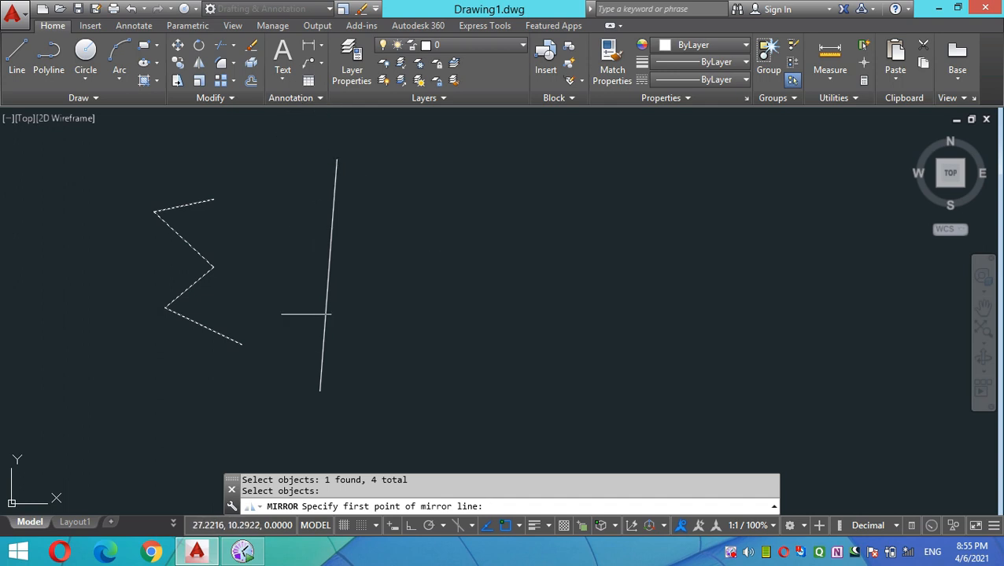
left_click(320, 390)
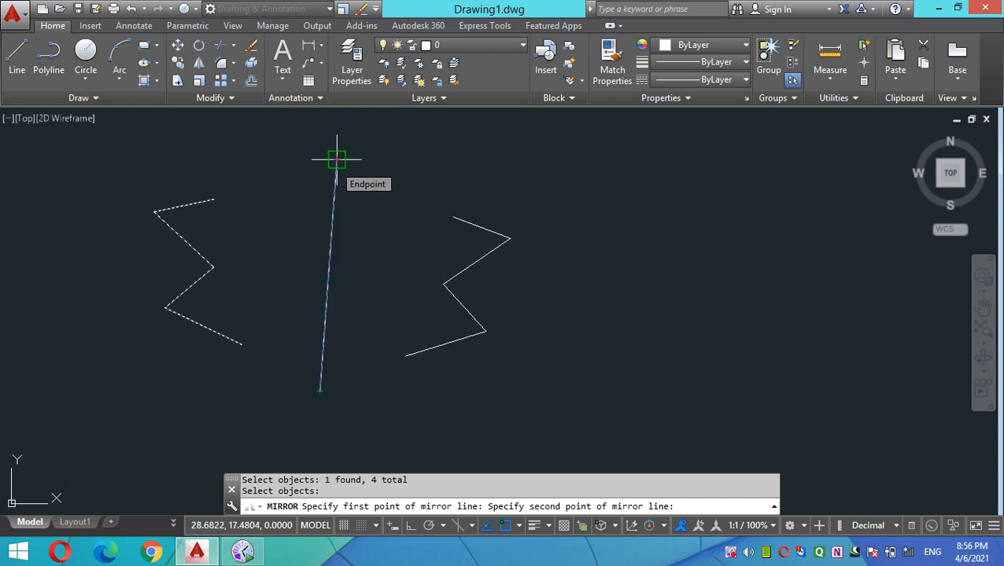
left_click(336, 160)
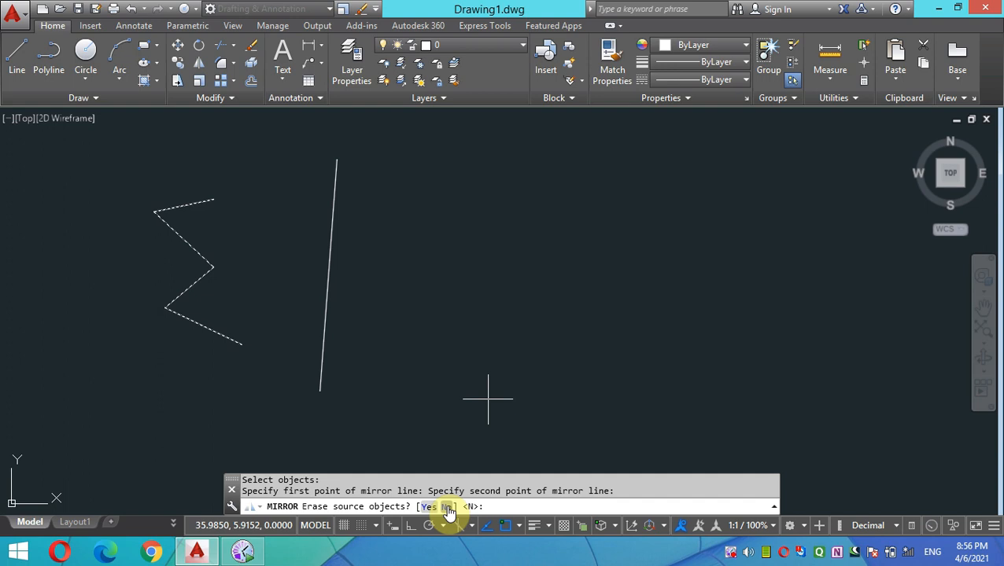
key("Return")
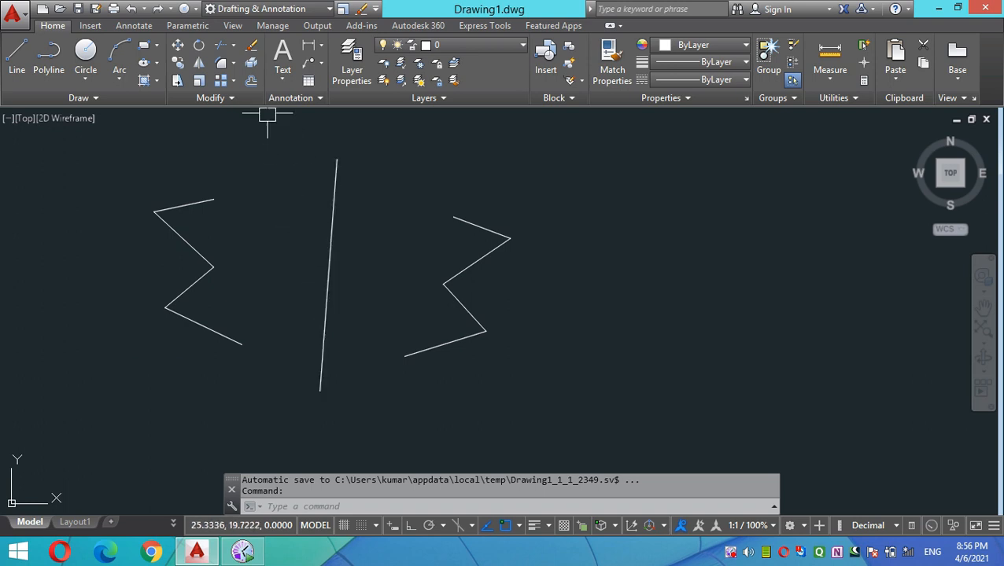
Step: Erase the mirrored zigzag on the far side of the nearly vertical line with one crossing selection
left_click(251, 49)
left_click(557, 184)
left_click(381, 470)
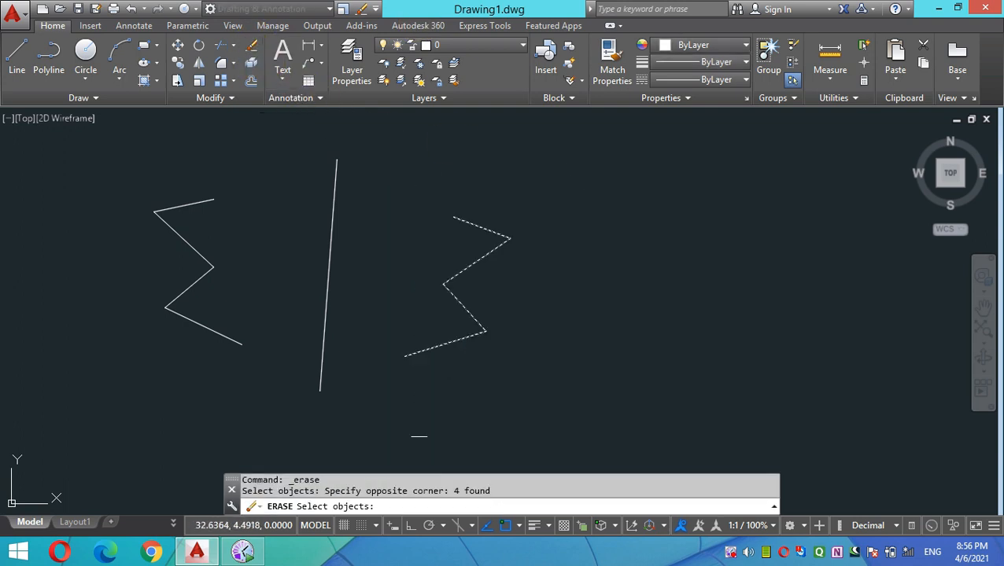
key("Return")
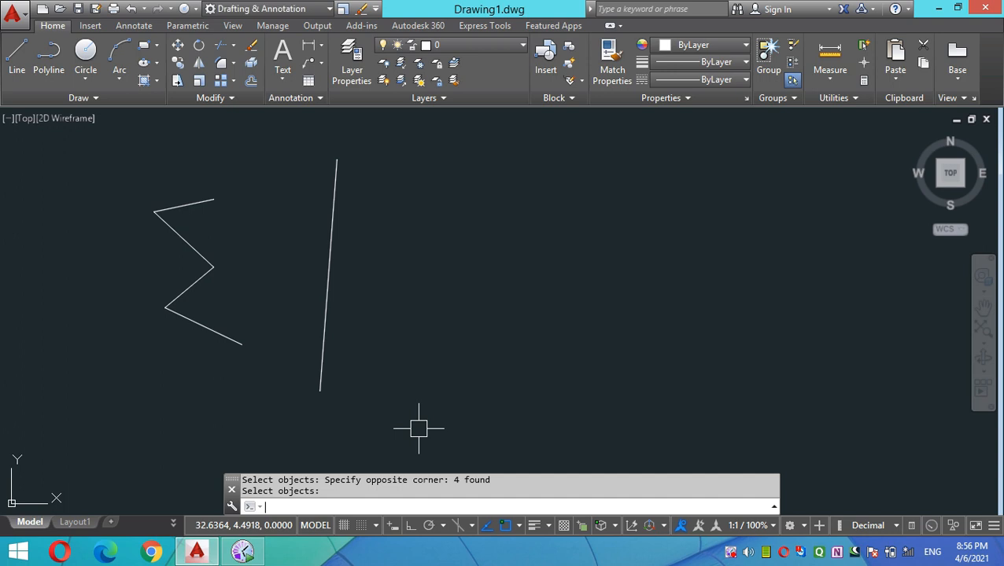
Step: Mirror the four zigzag segments across the nearly vertical line from its lower to its upper endpoint, erasing the source objects
left_click(201, 67)
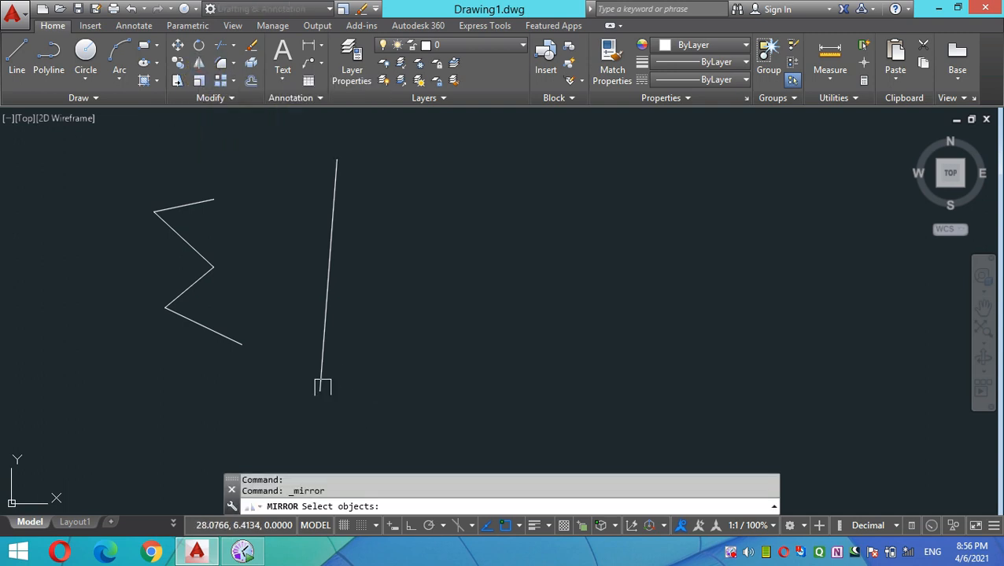
left_click(216, 330)
left_click(191, 285)
left_click(193, 246)
left_click(190, 205)
key("Return")
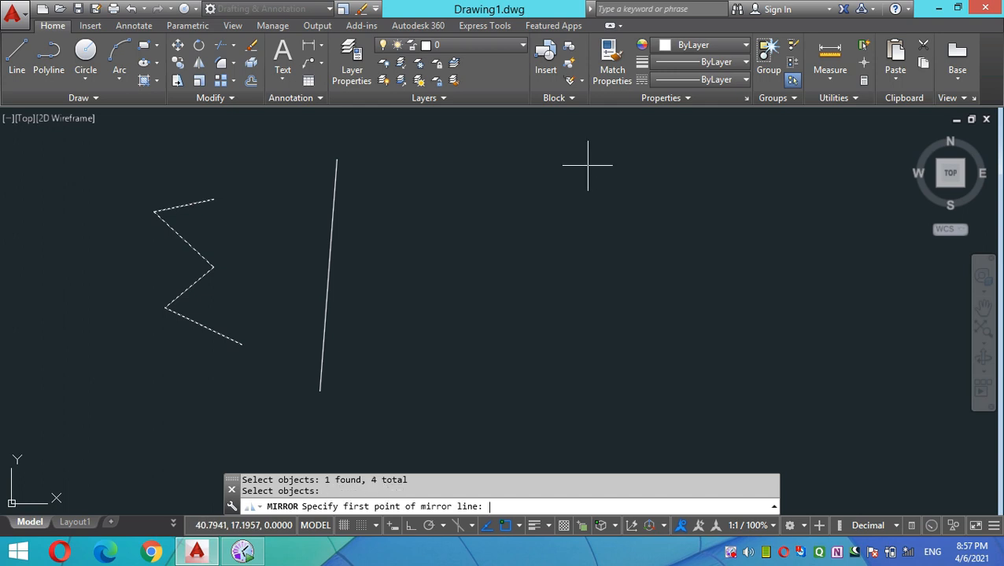
left_click(321, 386)
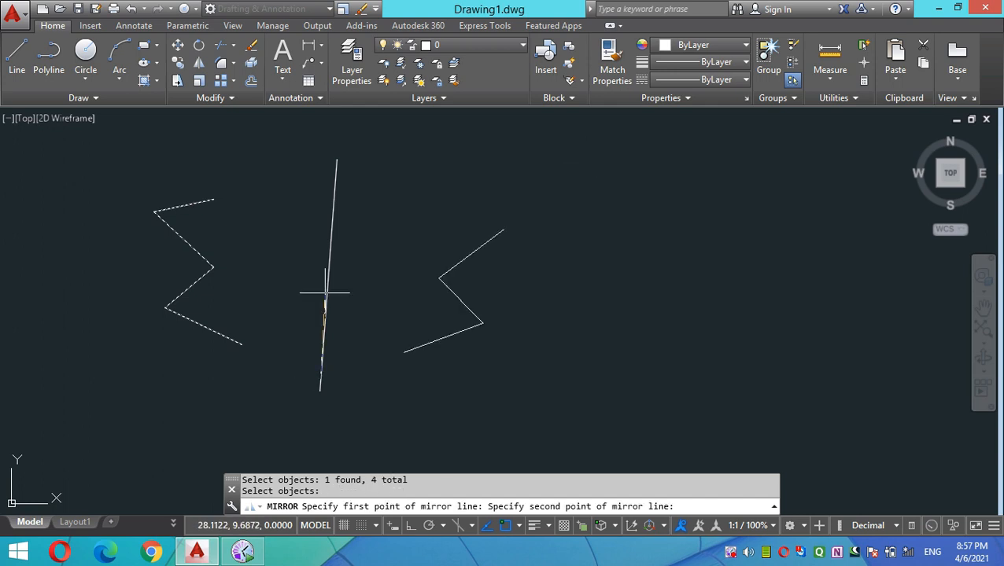
left_click(337, 160)
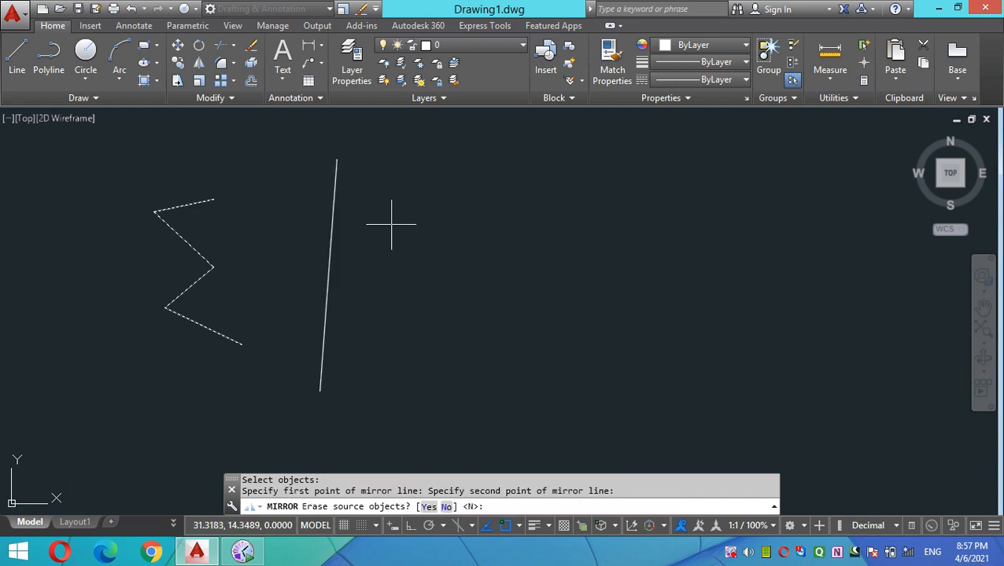
left_click(432, 507)
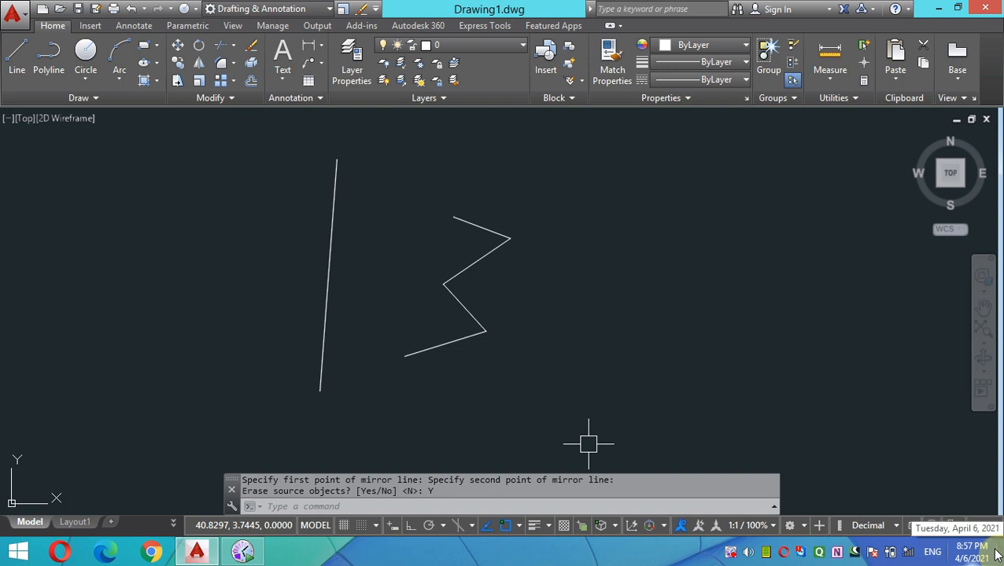
mouse_move(997, 555)
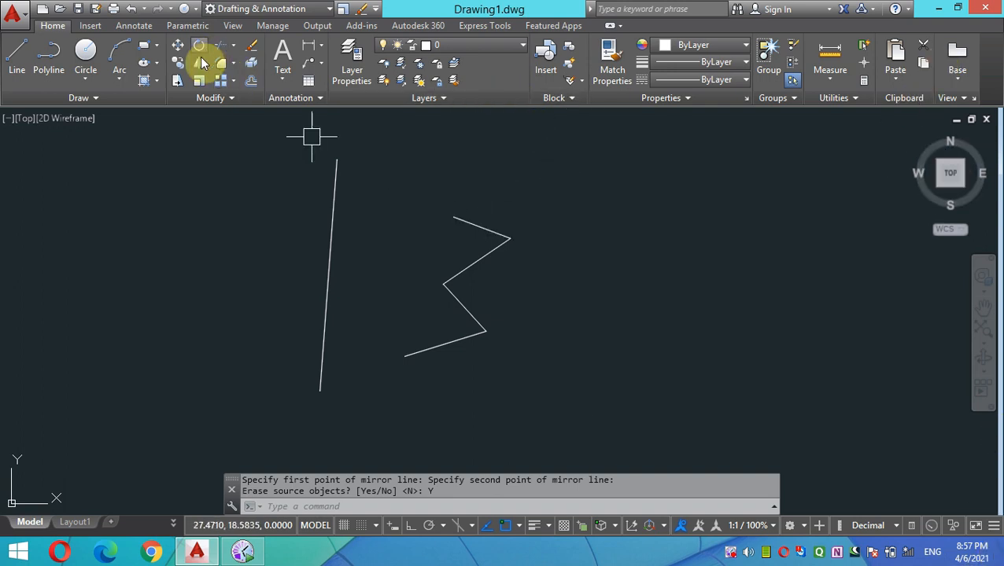
Step: Draw a wide rectangle in the empty area to the right of the mirrored zigzag
left_click(142, 61)
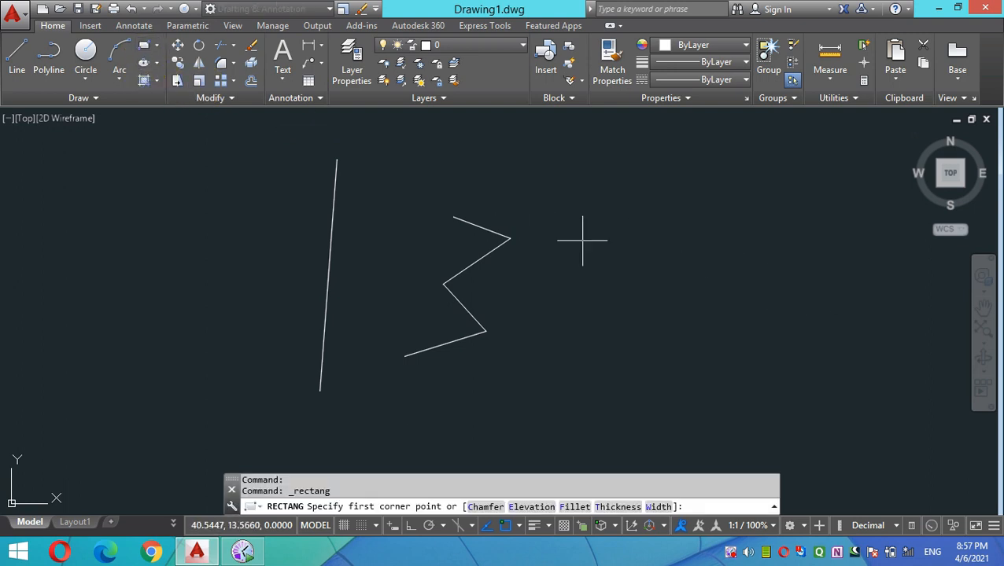
left_click(619, 227)
left_click(897, 386)
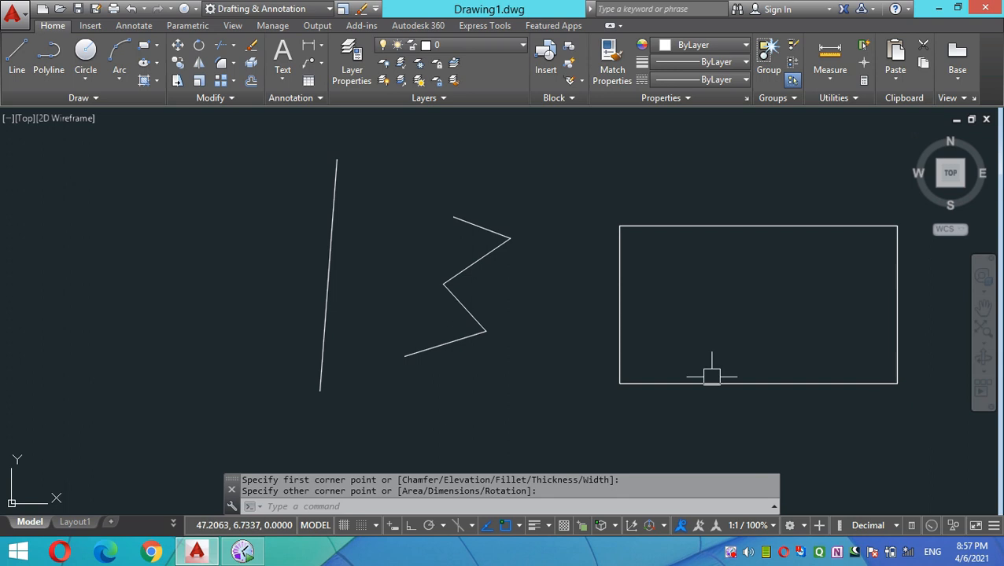
middle_click_drag(513, 293, 284, 294)
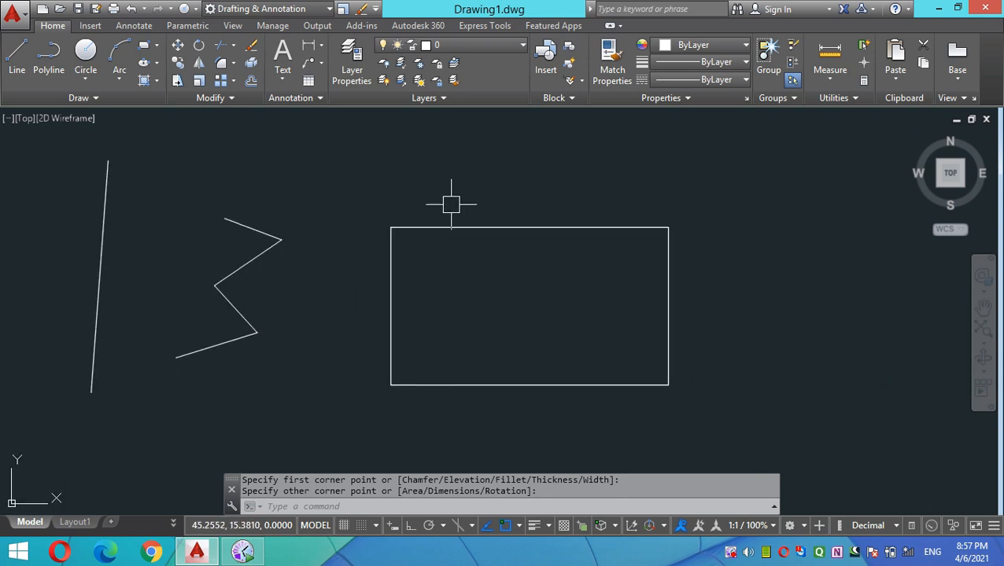
Step: Draw a small circle centred above the middle of the wide rectangle, clear of its upper edge
left_click(86, 51)
left_click(525, 165)
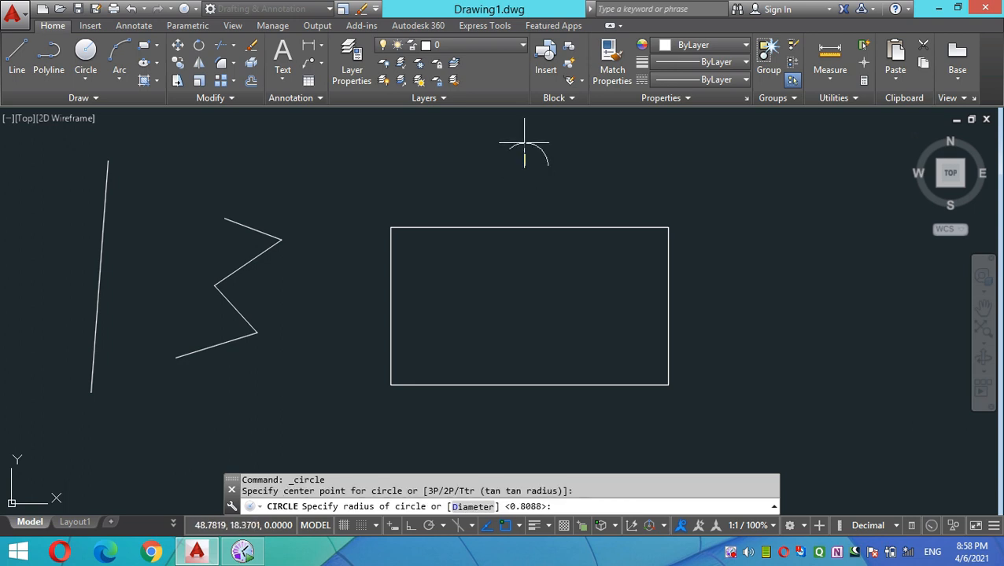
left_click(525, 142)
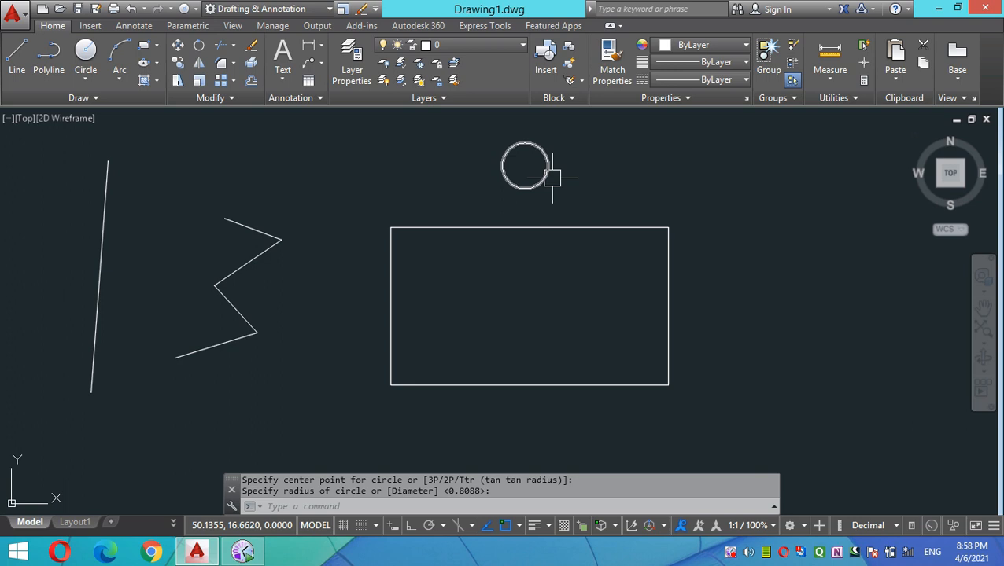
Step: Mirror the small circle across the rectangle's upper edge into the rectangle, keeping the source circle
left_click(199, 63)
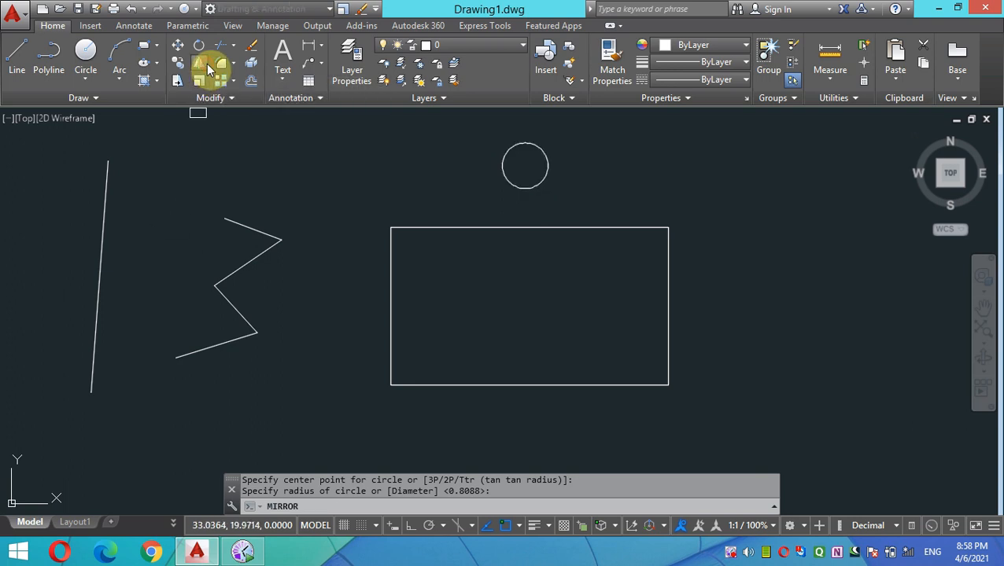
left_click(536, 182)
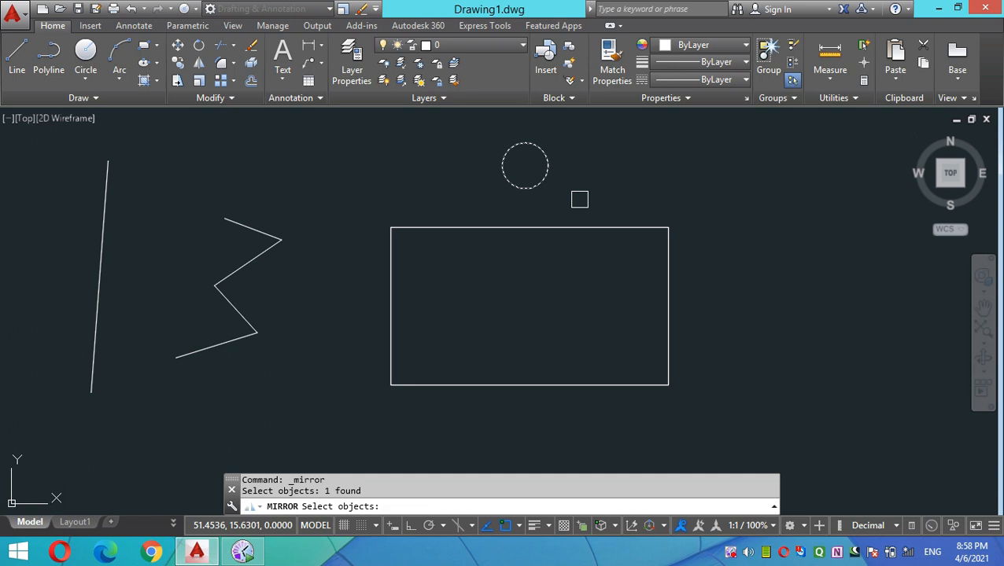
key("Return")
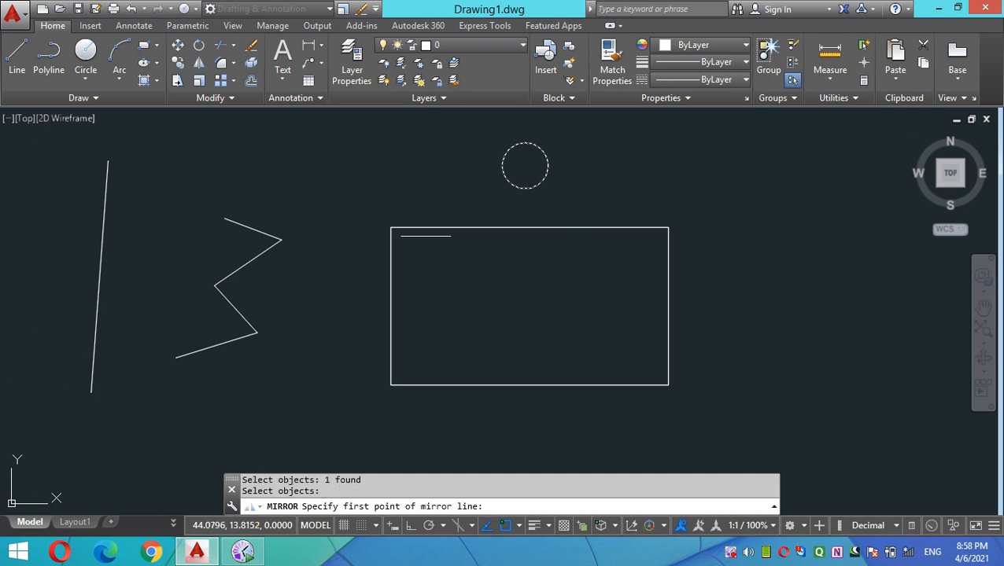
left_click(622, 227)
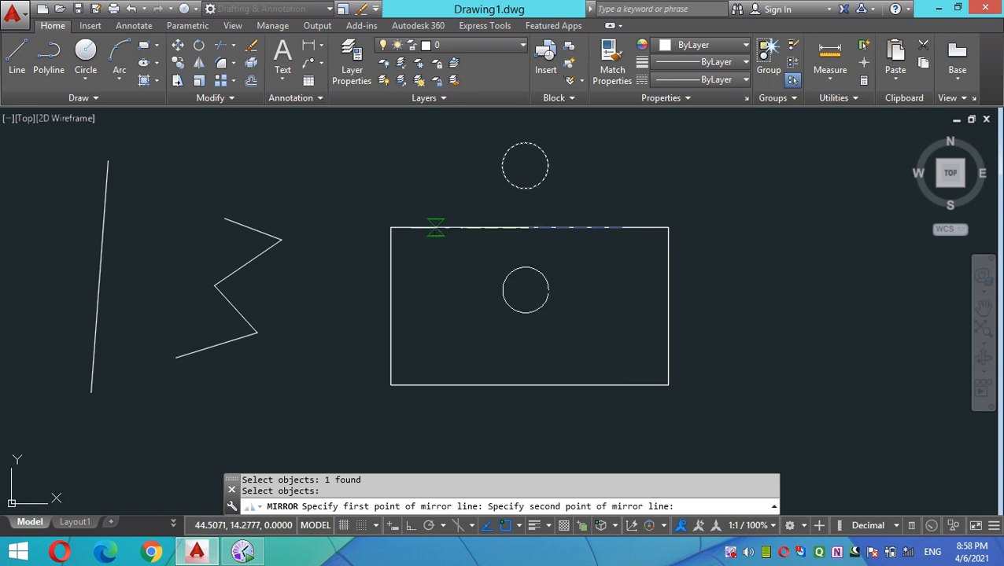
left_click(435, 227)
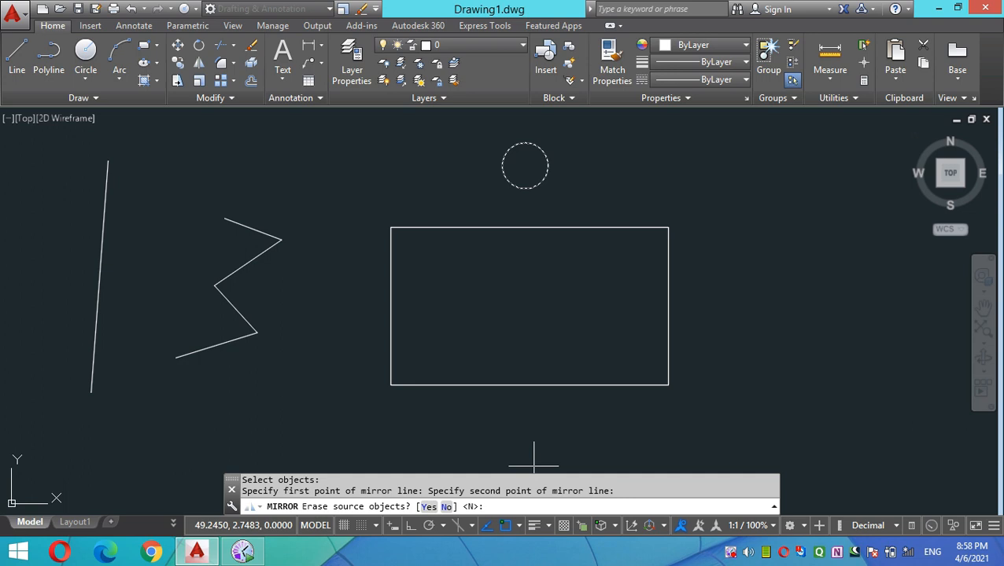
key("Return")
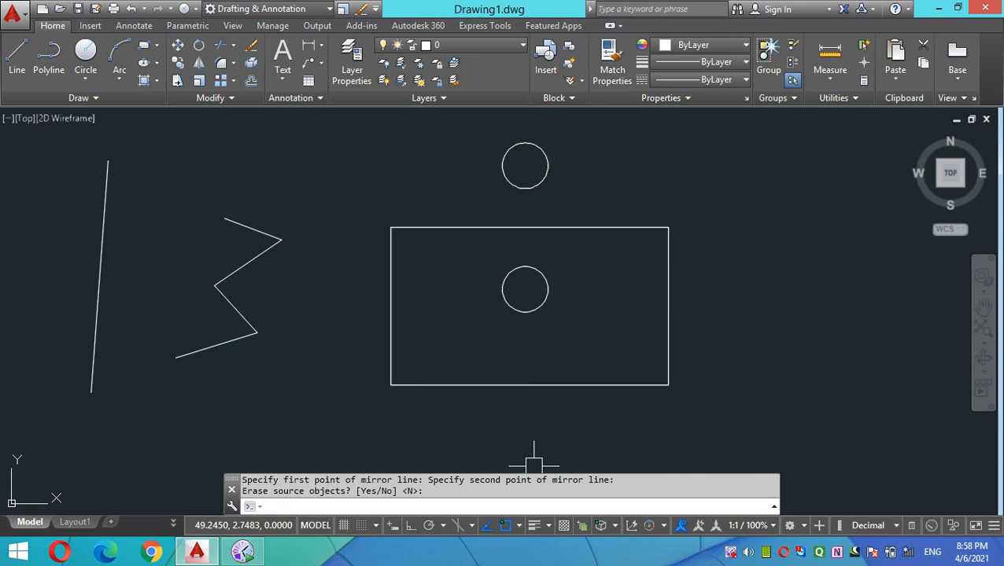